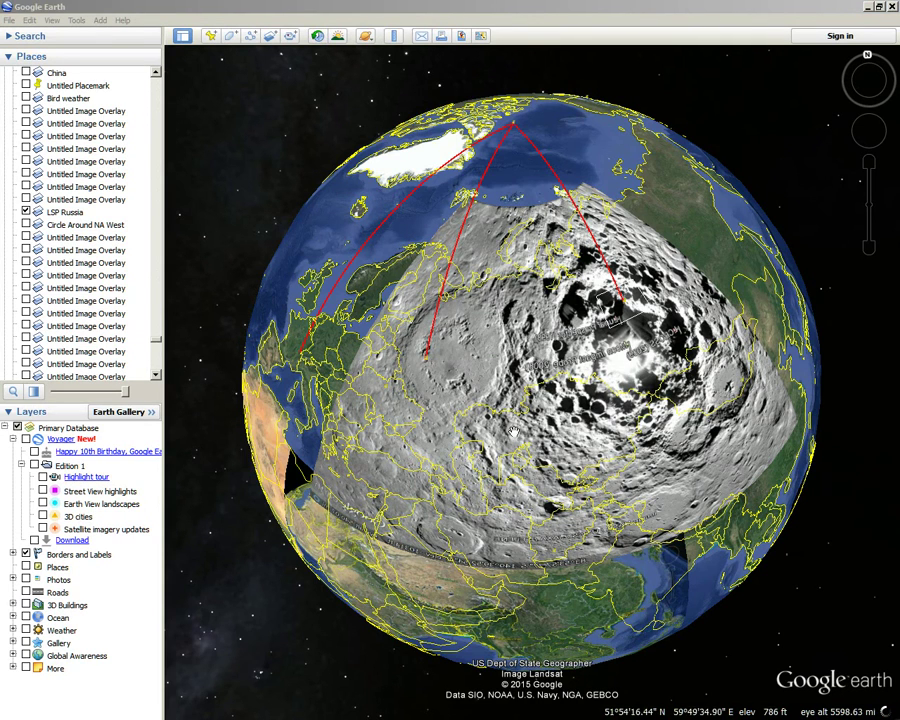
Examine the LSP Russia lunar overlay across Europe, Russia and Asia, including the three red lines from the Arctic.
{"action": "left_click", "coordinate": [508, 478]}
{"action": "scroll", "coordinate": [508, 478], "scroll_direction": "down", "scroll_amount": 3}
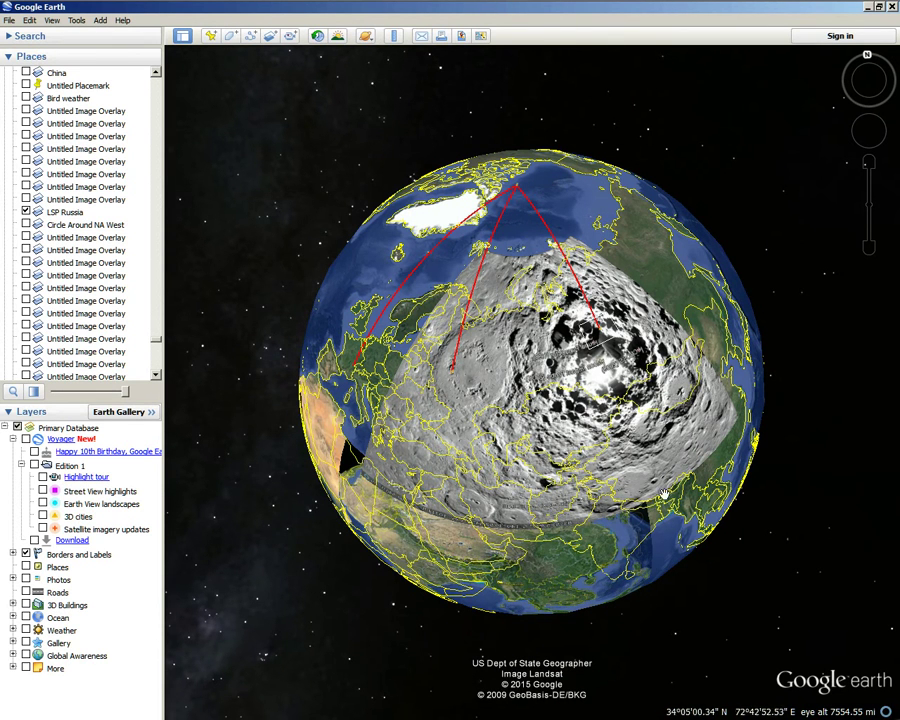
{"action": "left_click_drag", "start_coordinate": [663, 494], "coordinate": [690, 484]}
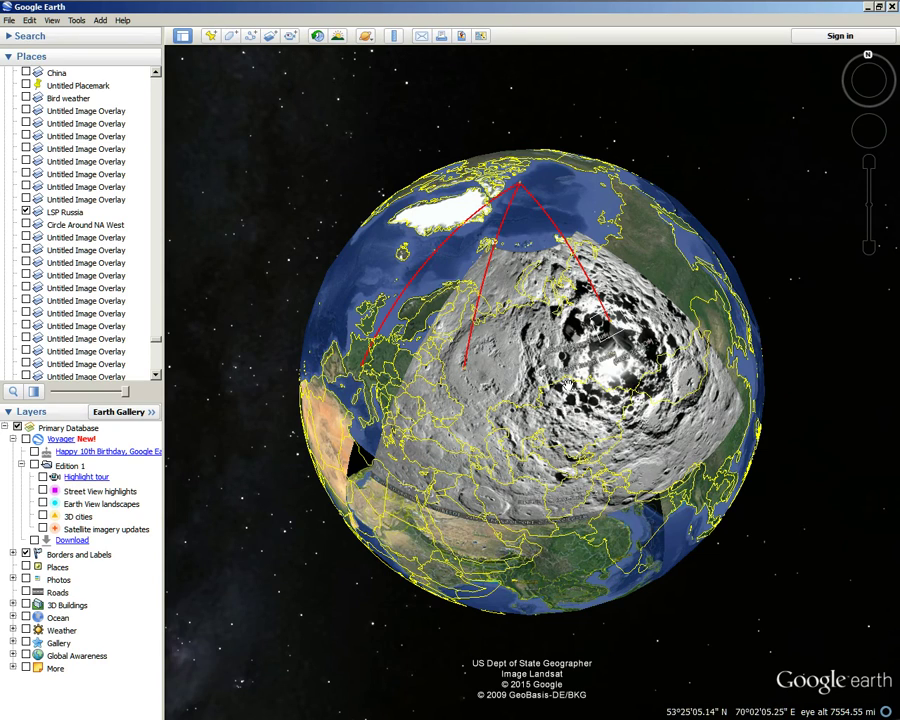
{"action": "left_click_drag", "start_coordinate": [527, 502], "coordinate": [318, 413]}
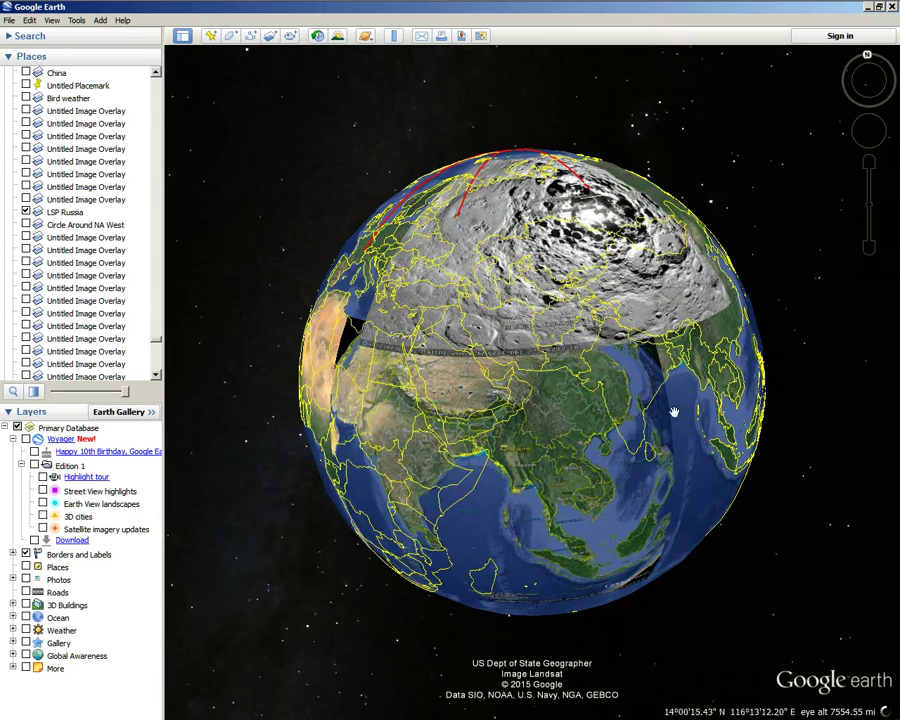
{"action": "left_click_drag", "start_coordinate": [567, 148], "coordinate": [502, 185]}
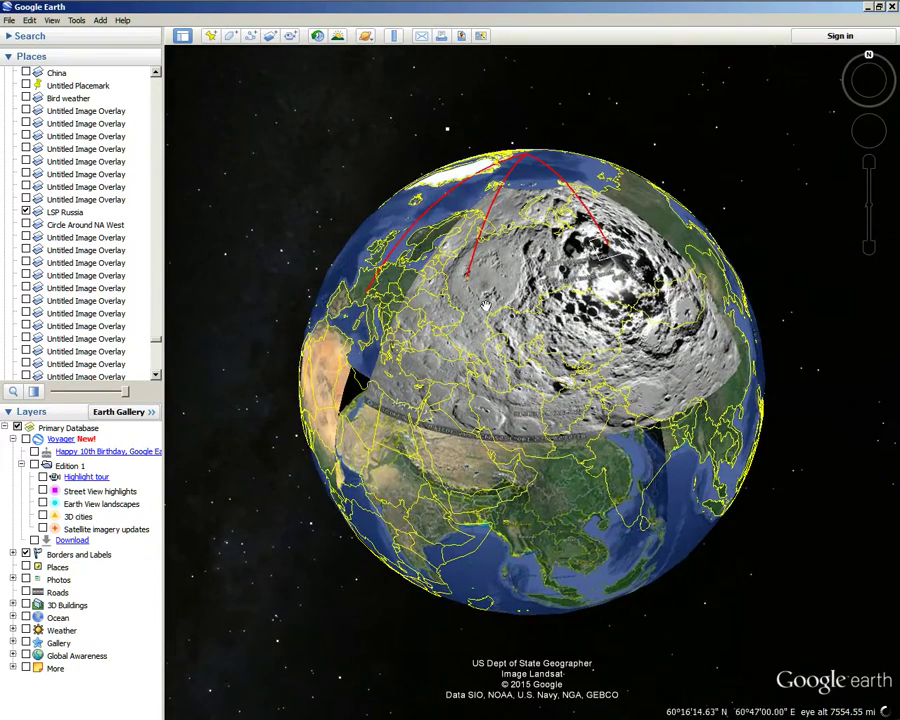
{"action": "left_click_drag", "start_coordinate": [510, 290], "coordinate": [520, 318]}
{"action": "left_click_drag", "start_coordinate": [373, 295], "coordinate": [376, 339]}
{"action": "scroll", "coordinate": [549, 323], "scroll_direction": "up", "scroll_amount": 3}
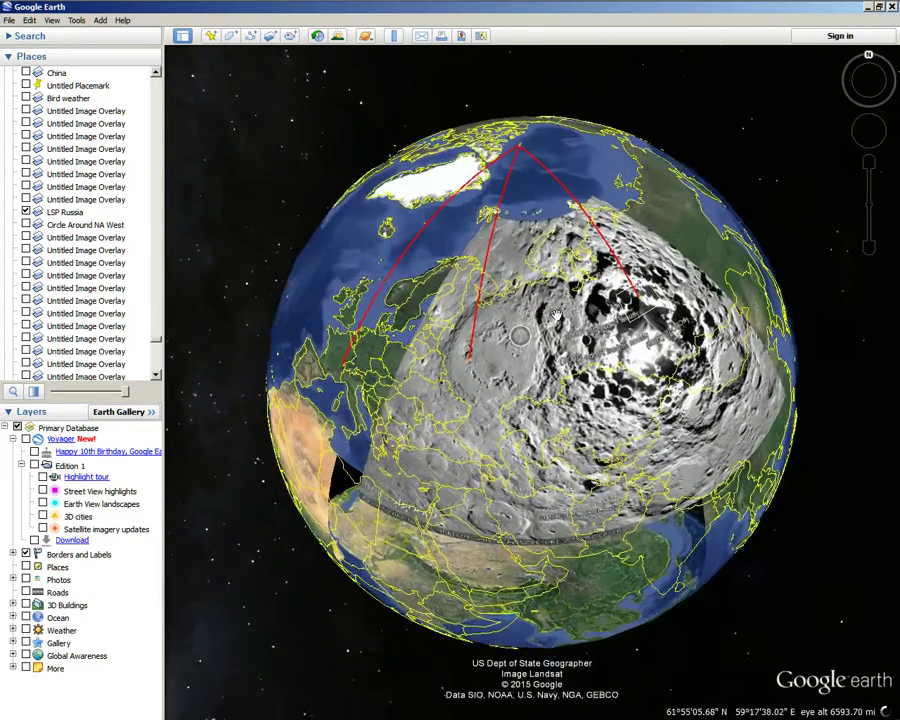
{"action": "left_click_drag", "start_coordinate": [563, 330], "coordinate": [633, 125]}
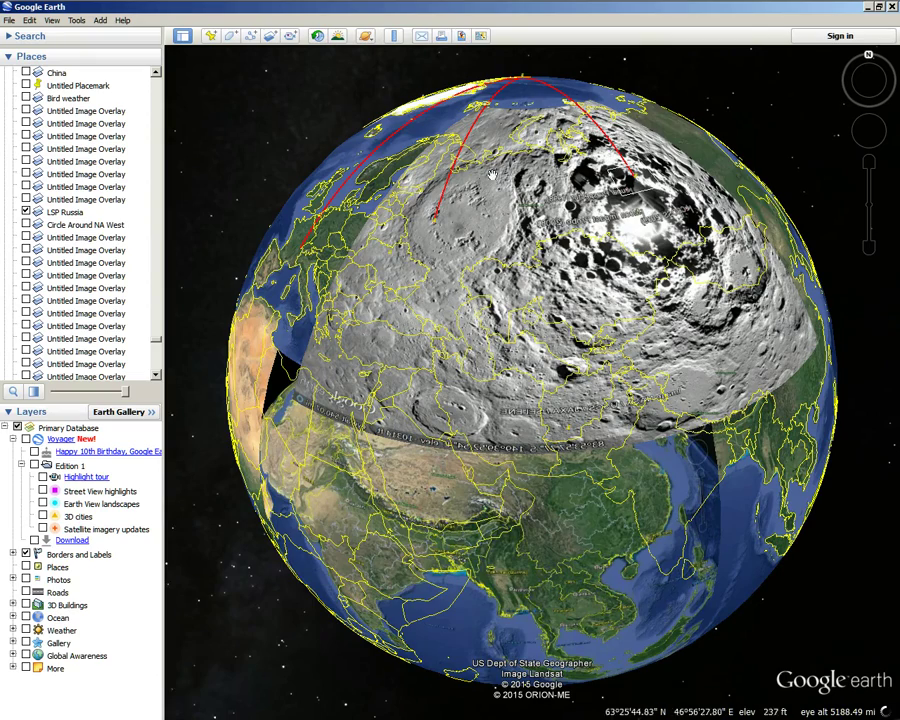
{"action": "left_click_drag", "start_coordinate": [747, 268], "coordinate": [500, 258]}
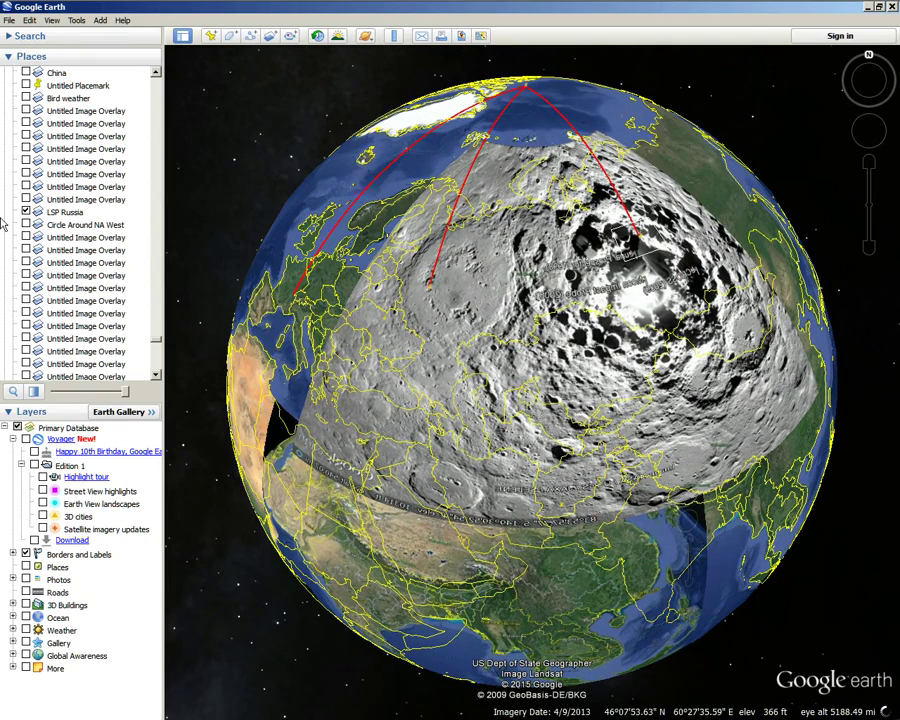
Hide the Borders and Labels layer and make the LSP Russia overlay fully transparent.
{"action": "left_click", "coordinate": [26, 554]}
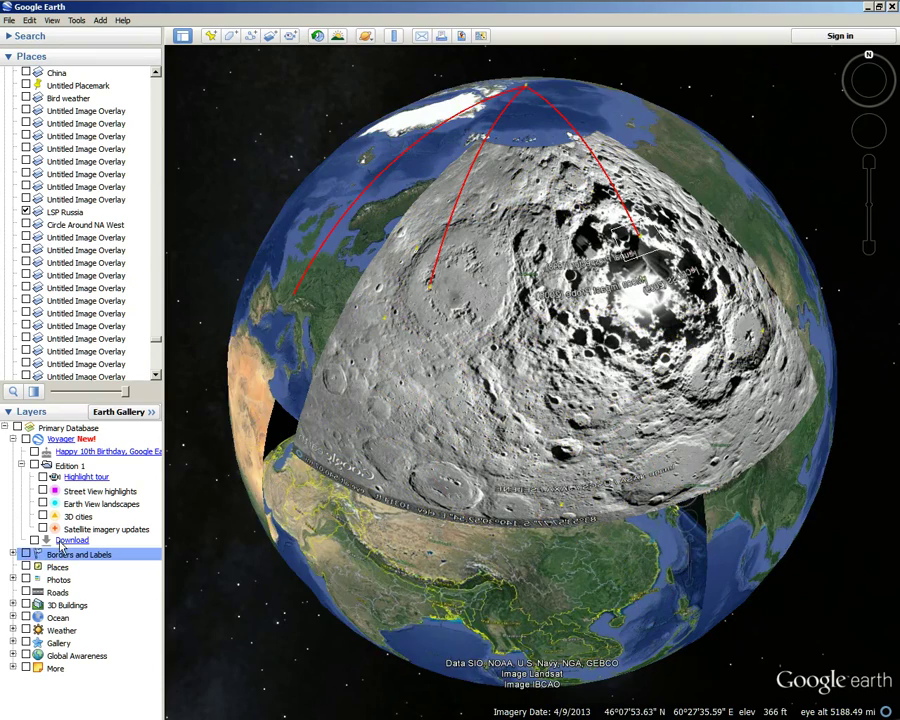
{"action": "scroll", "coordinate": [621, 411], "scroll_direction": "down", "scroll_amount": 3}
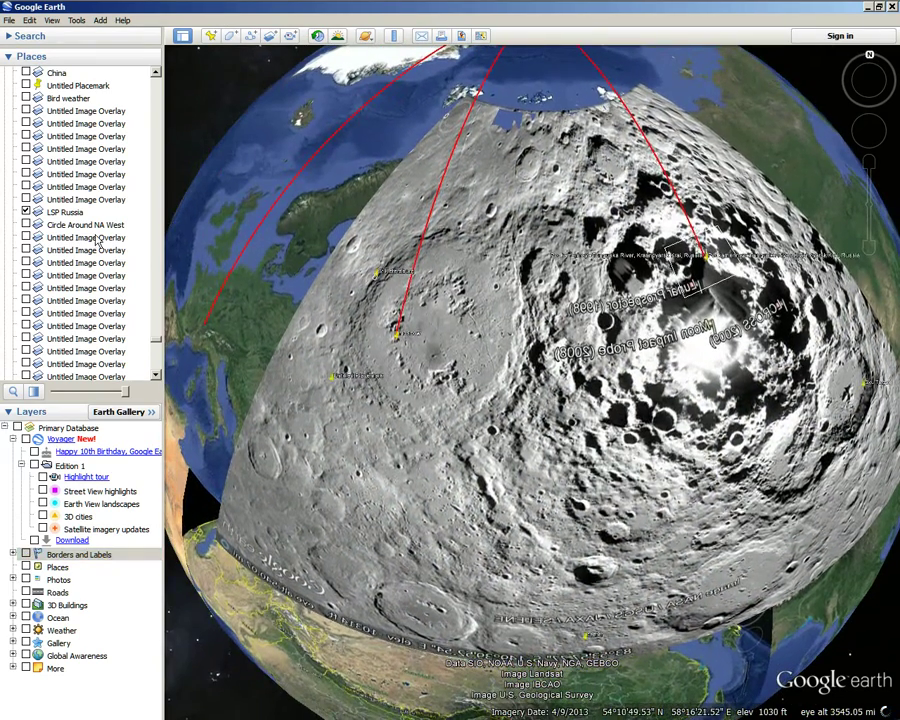
{"action": "left_click", "coordinate": [65, 212]}
{"action": "mouse_move", "coordinate": [125, 392]}
{"action": "left_mouse_down"}
{"action": "mouse_move", "coordinate": [57, 392]}
{"action": "mouse_move", "coordinate": [125, 392]}
{"action": "left_mouse_up"}
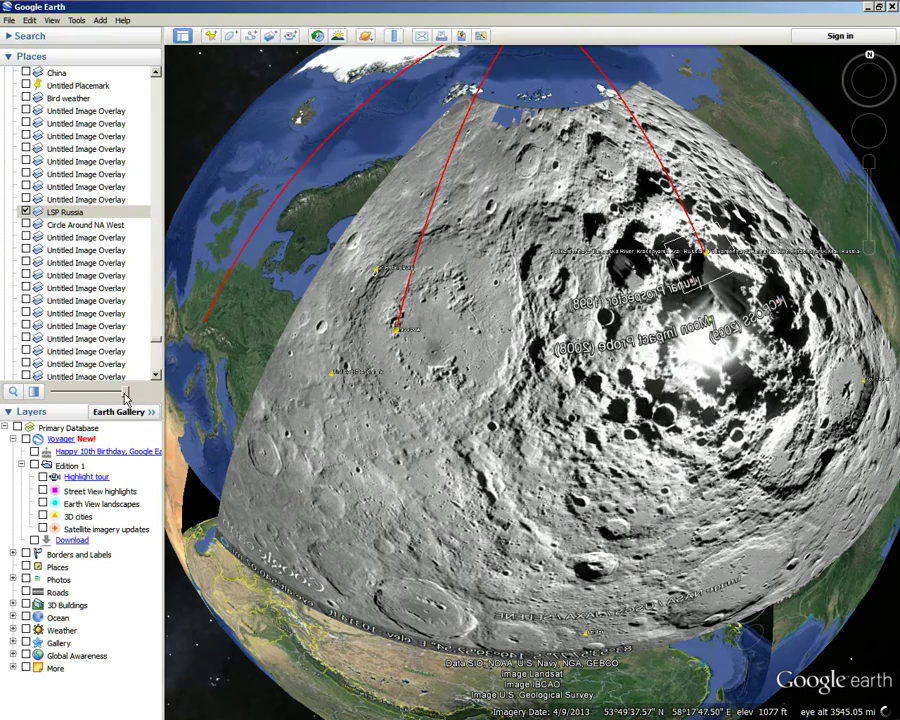
{"action": "left_click_drag", "start_coordinate": [125, 394], "coordinate": [30, 411]}
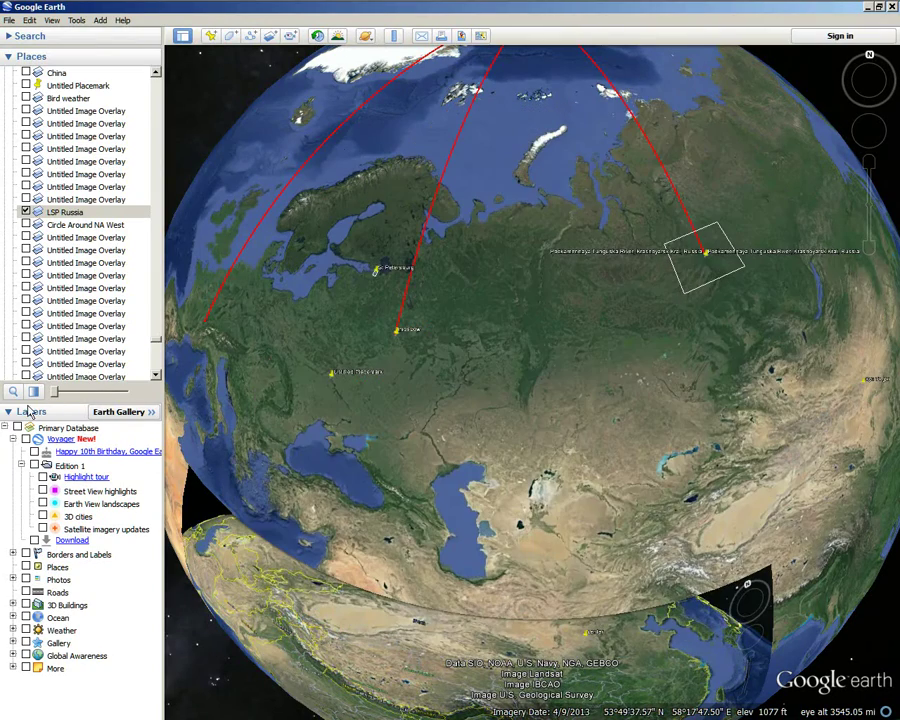
Show the Borders and Labels layer over Eastern Europe and western Russia.
{"action": "left_click", "coordinate": [25, 554]}
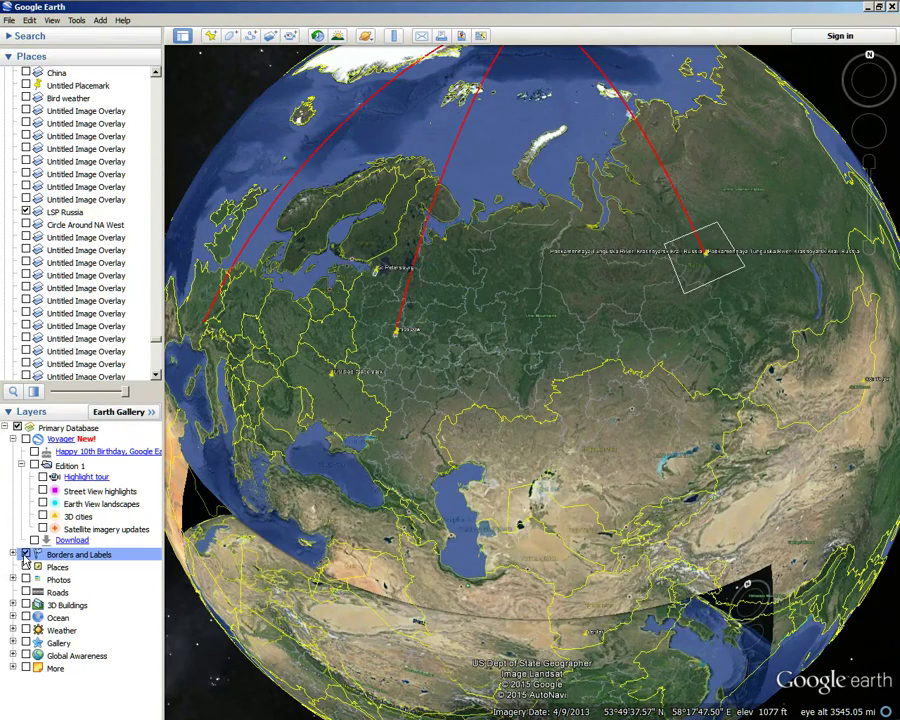
{"action": "left_click_drag", "start_coordinate": [267, 518], "coordinate": [354, 512]}
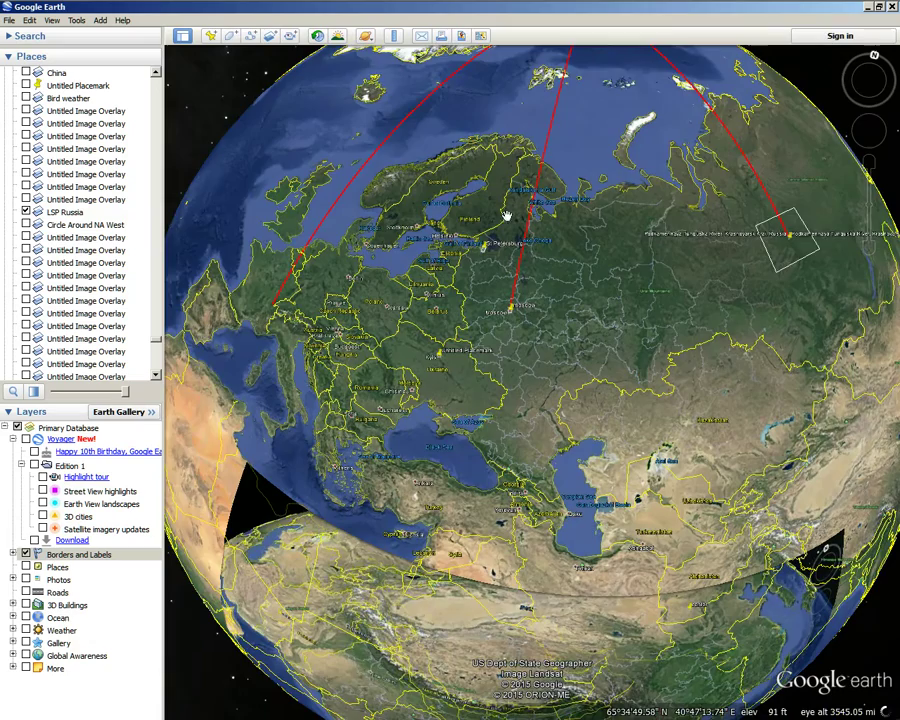
{"action": "scroll", "coordinate": [508, 374], "scroll_direction": "up", "scroll_amount": 3}
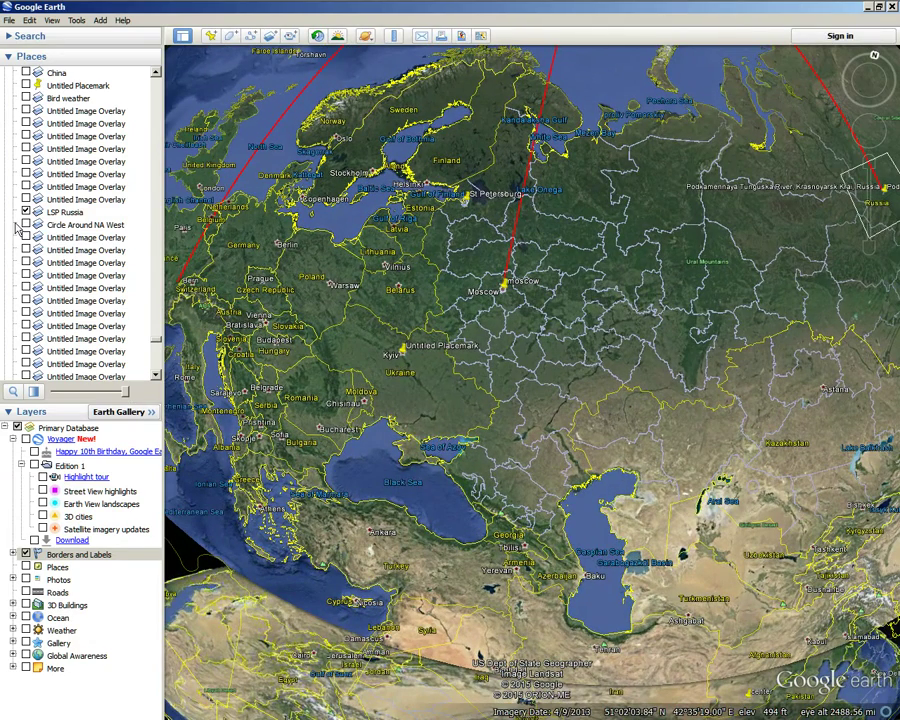
Restore the LSP Russia overlay to full opacity and inspect the crater area around the Moscow placemark.
{"action": "left_click", "coordinate": [66, 212]}
{"action": "left_click_drag", "start_coordinate": [50, 393], "coordinate": [7, 419]}
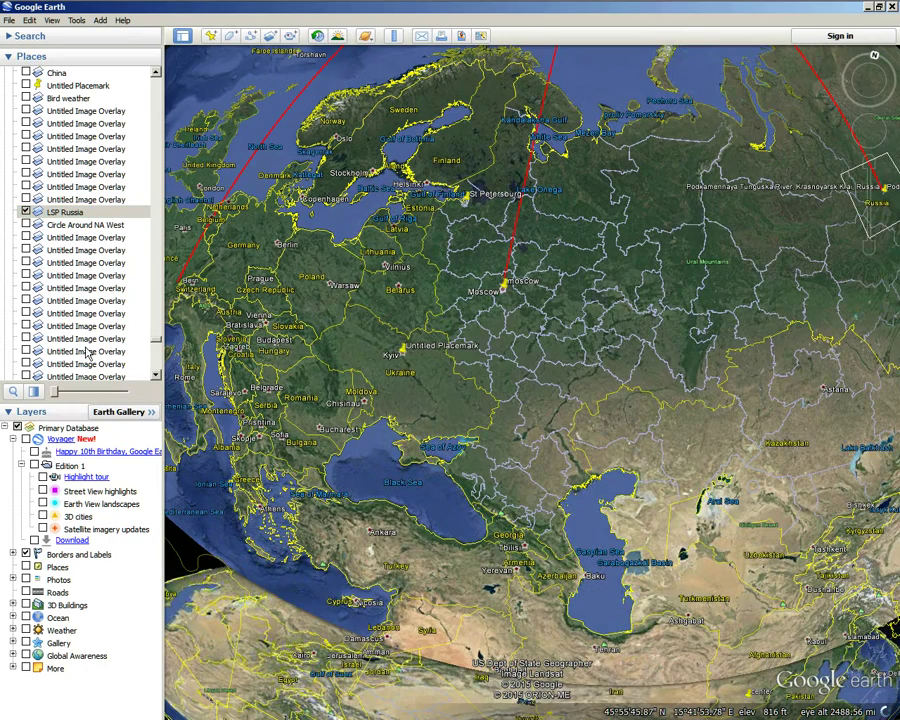
{"action": "left_click_drag", "start_coordinate": [58, 396], "coordinate": [138, 436]}
{"action": "left_click_drag", "start_coordinate": [537, 358], "coordinate": [502, 377]}
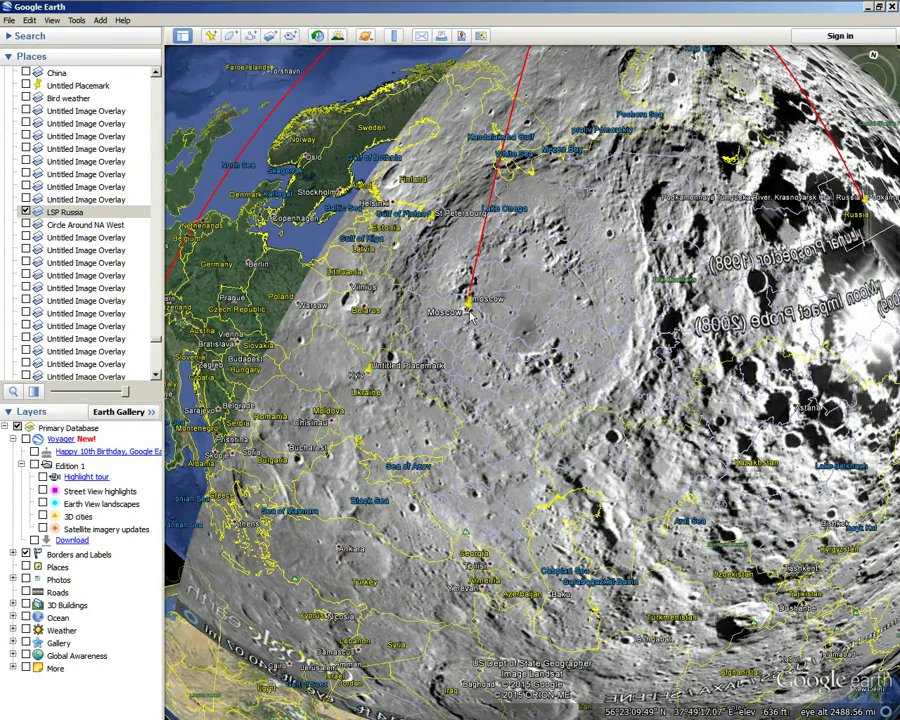
{"action": "left_click_drag", "start_coordinate": [543, 328], "coordinate": [474, 340]}
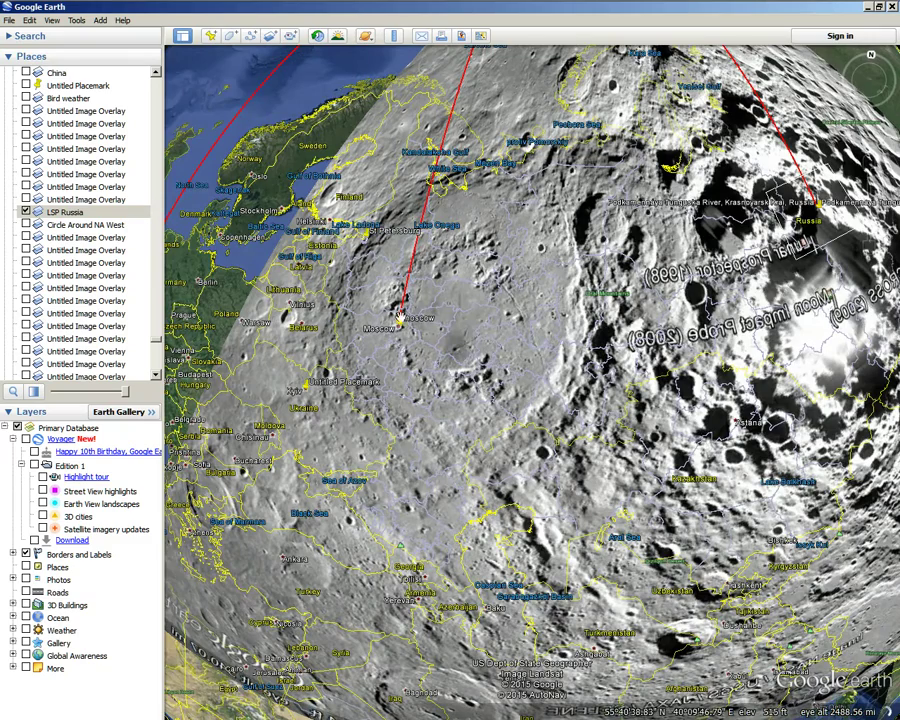
Examine the large crater near Moscow and the red lines on the overlay at whole-globe scale.
{"action": "scroll", "coordinate": [484, 320], "scroll_direction": "down", "scroll_amount": 3}
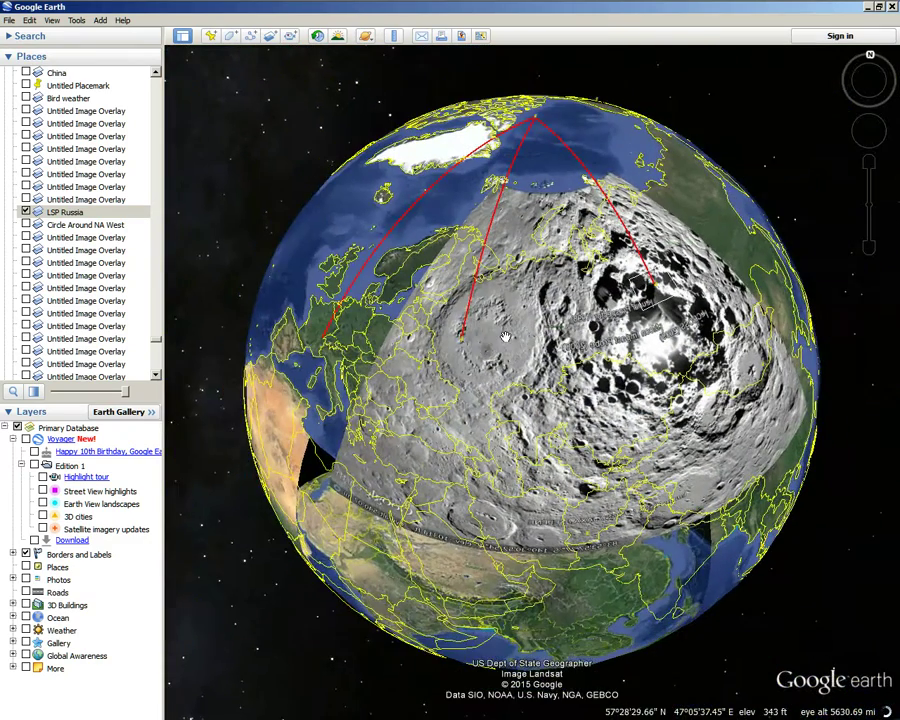
{"action": "left_click_drag", "start_coordinate": [506, 336], "coordinate": [483, 288]}
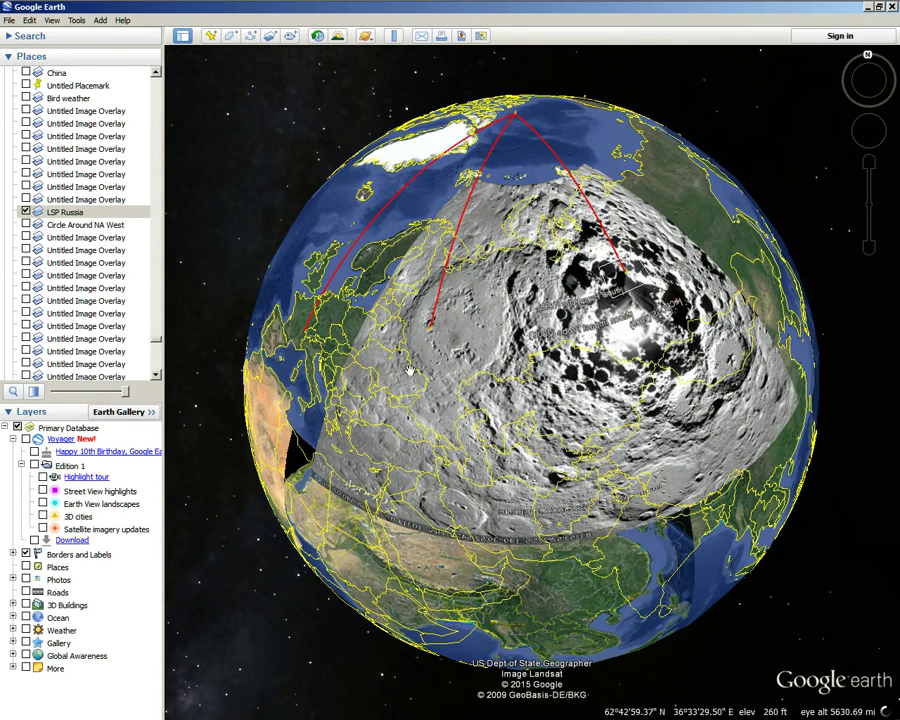
{"action": "scroll", "coordinate": [528, 358], "scroll_direction": "down", "scroll_amount": 2}
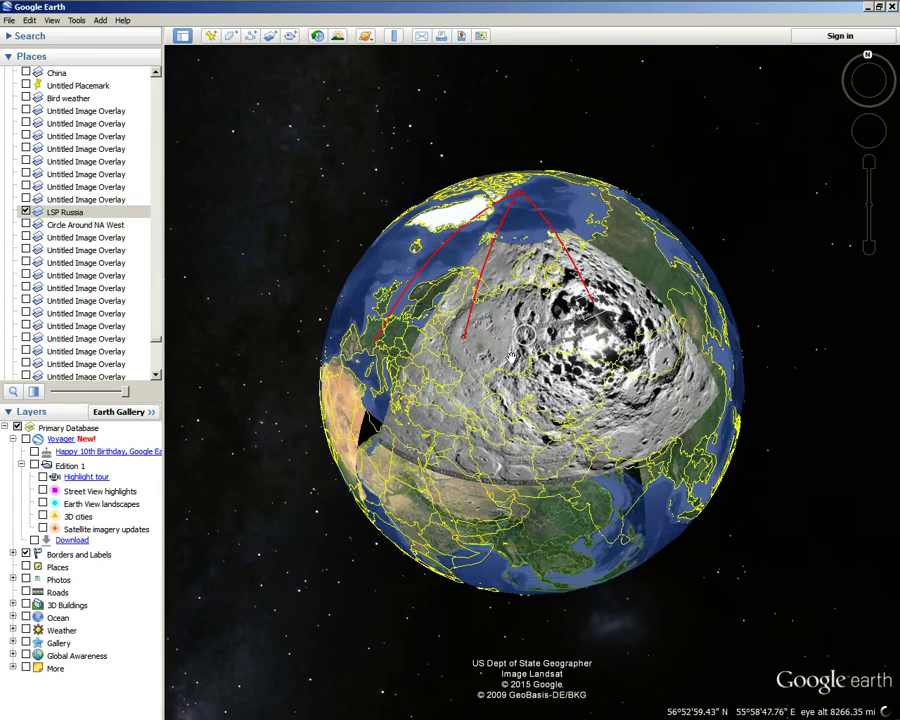
{"action": "scroll", "coordinate": [522, 364], "scroll_direction": "up", "scroll_amount": 2}
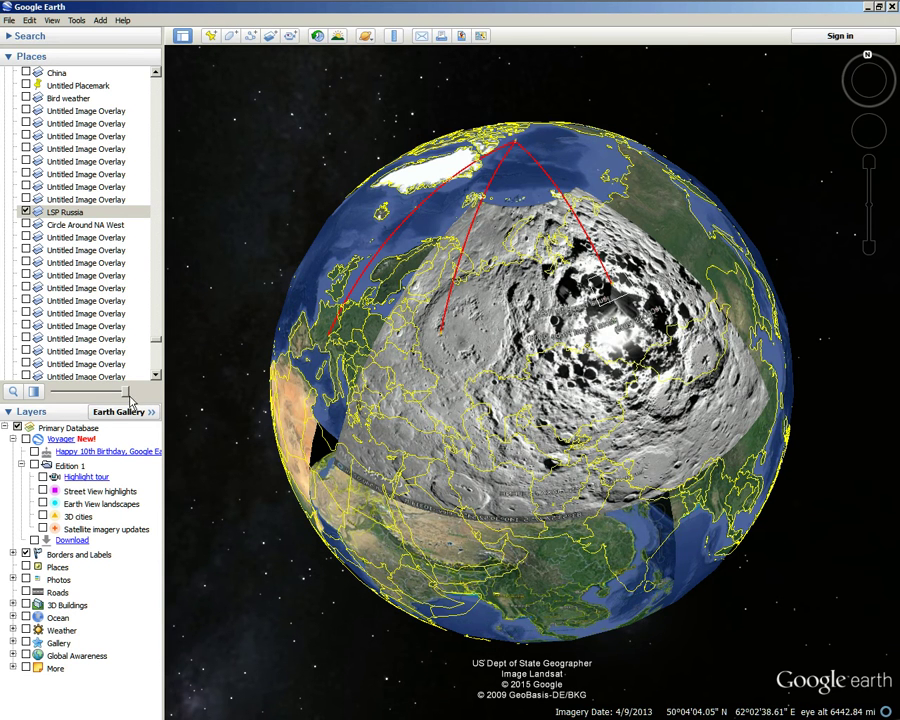
{"action": "left_click_drag", "start_coordinate": [125, 395], "coordinate": [138, 450]}
{"action": "scroll", "coordinate": [497, 362], "scroll_direction": "down", "scroll_amount": 3}
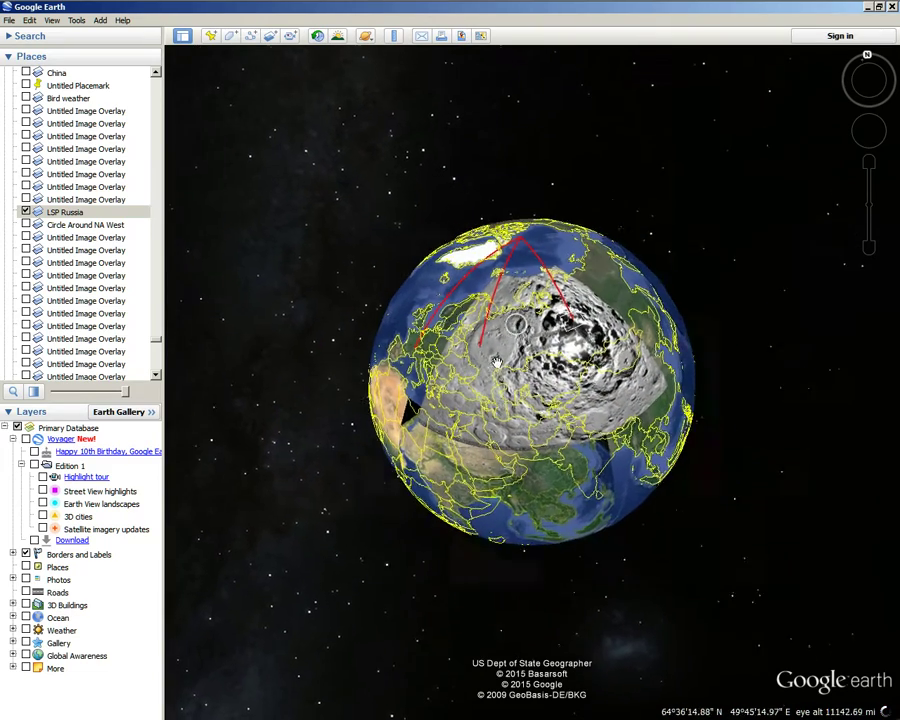
{"action": "left_click_drag", "start_coordinate": [547, 404], "coordinate": [566, 403]}
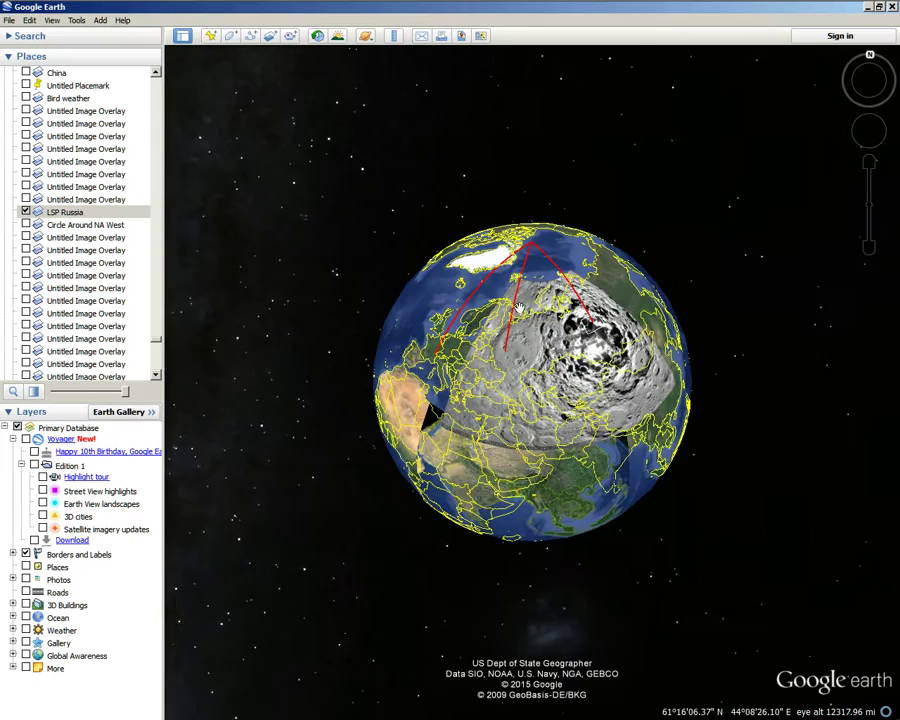
{"action": "left_click_drag", "start_coordinate": [125, 392], "coordinate": [119, 394]}
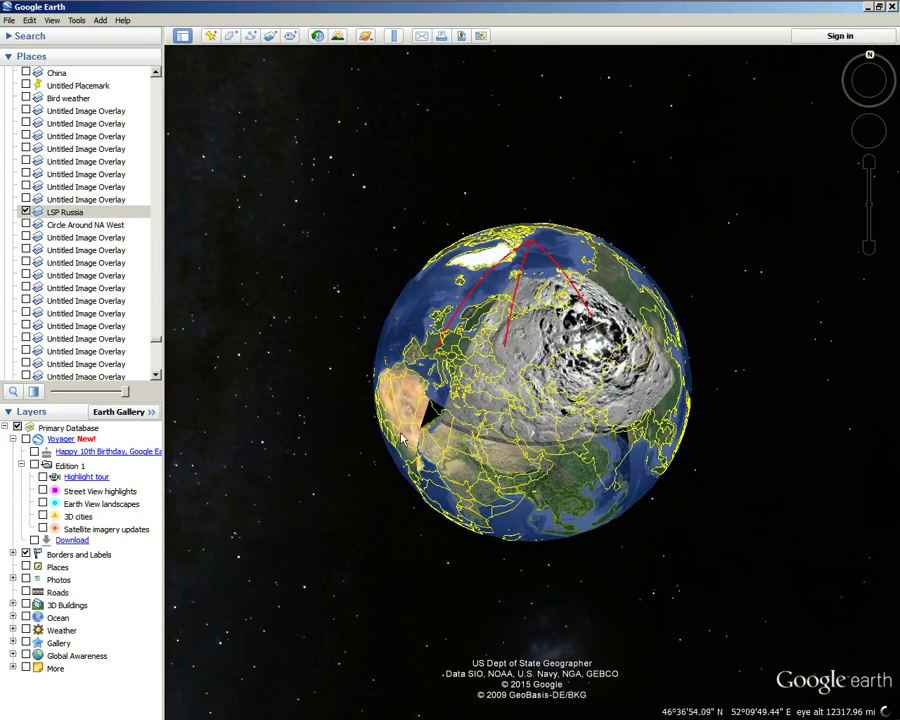
Examine the overlay's dark crater region around the Podkamennaya Tunguska River placemark, both close up and at globe scale.
{"action": "left_click_drag", "start_coordinate": [632, 332], "coordinate": [623, 450]}
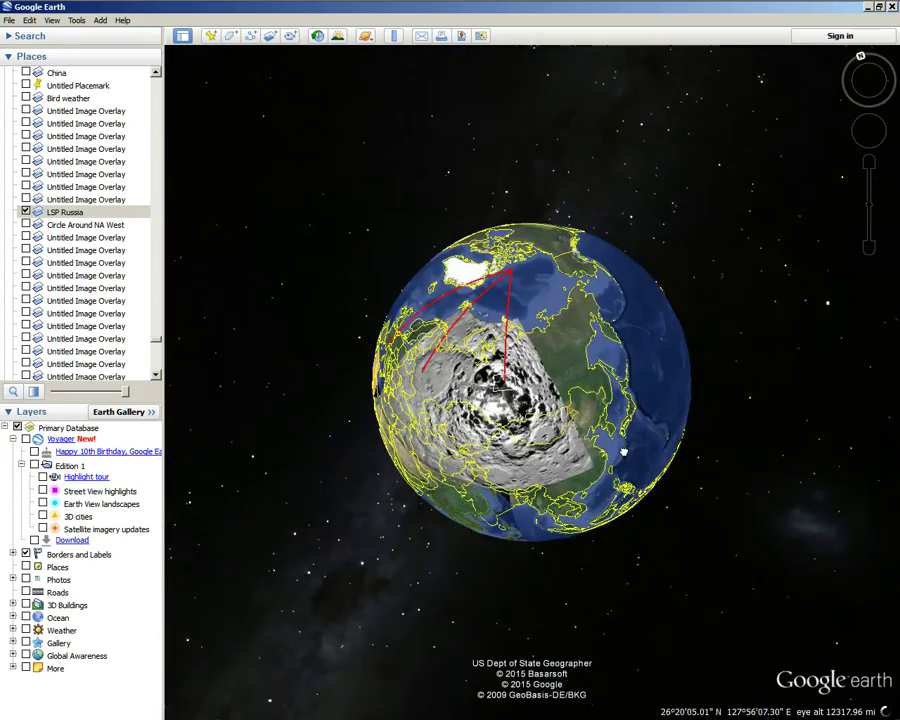
{"action": "scroll", "coordinate": [456, 321], "scroll_direction": "up", "scroll_amount": 3}
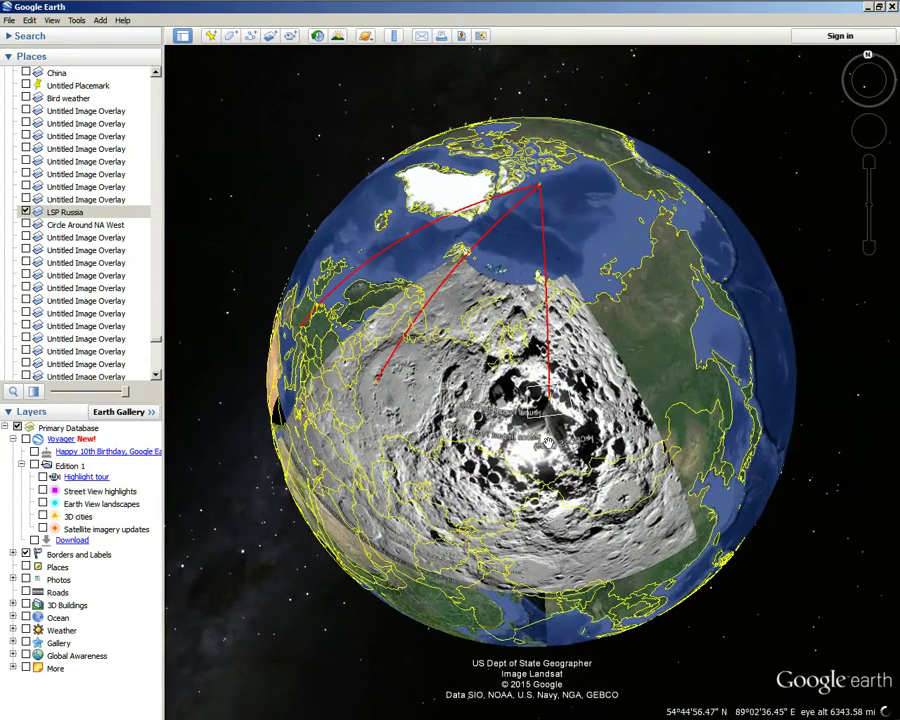
{"action": "scroll", "coordinate": [548, 443], "scroll_direction": "up", "scroll_amount": 3}
{"action": "scroll", "coordinate": [576, 388], "scroll_direction": "up", "scroll_amount": 2}
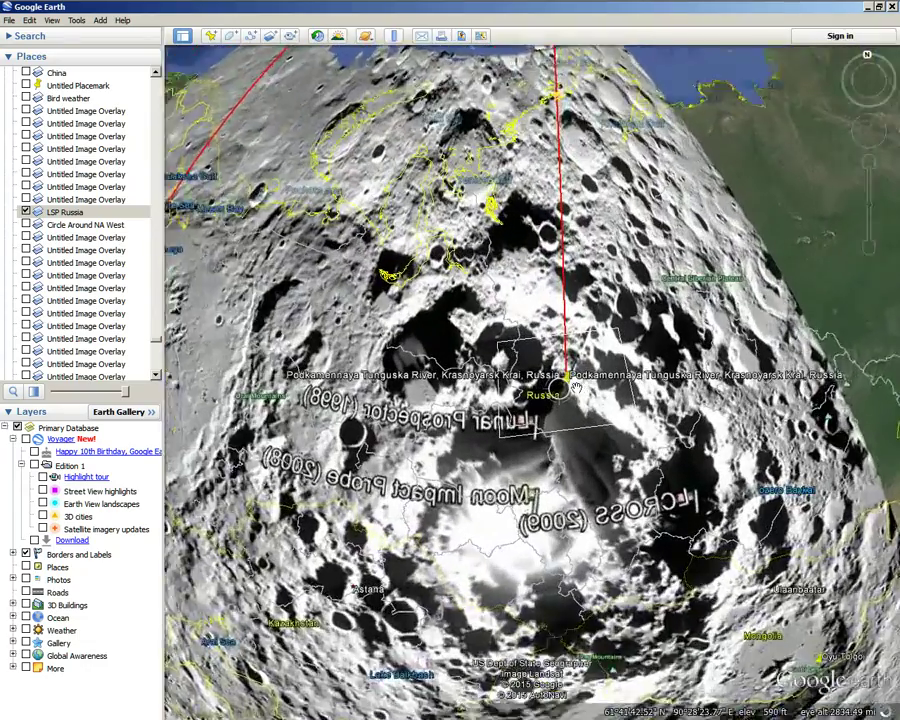
{"action": "scroll", "coordinate": [576, 388], "scroll_direction": "up", "scroll_amount": 2}
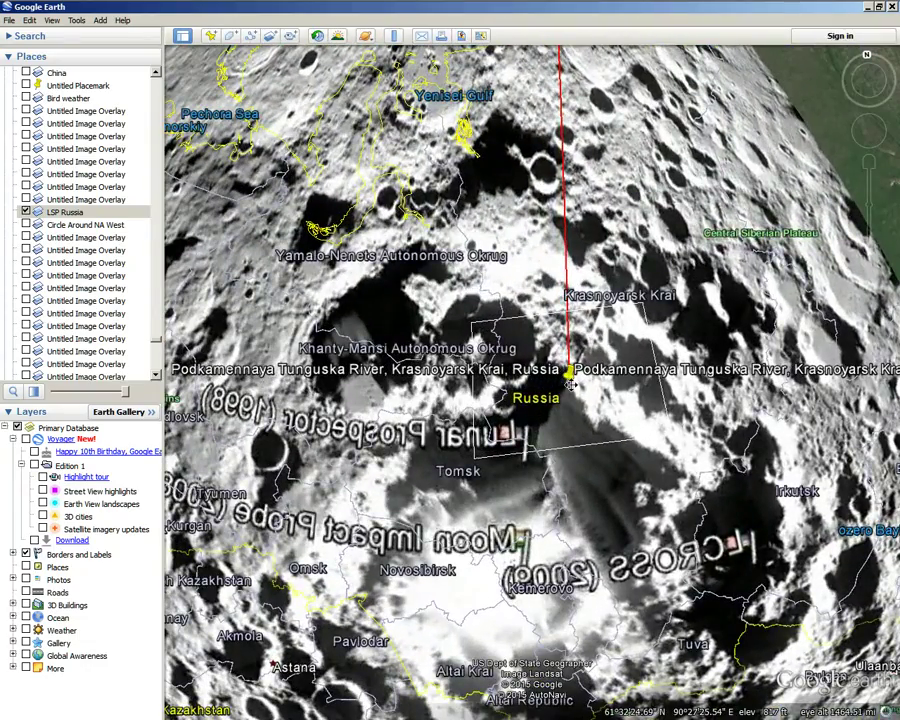
{"action": "scroll", "coordinate": [570, 383], "scroll_direction": "down", "scroll_amount": 4}
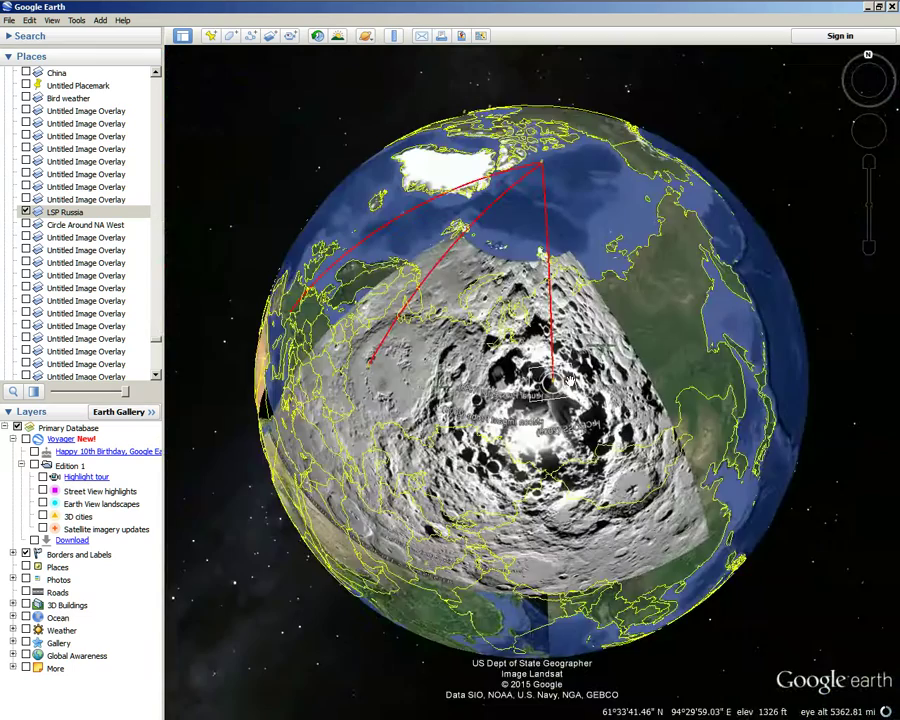
{"action": "scroll", "coordinate": [570, 383], "scroll_direction": "down", "scroll_amount": 3}
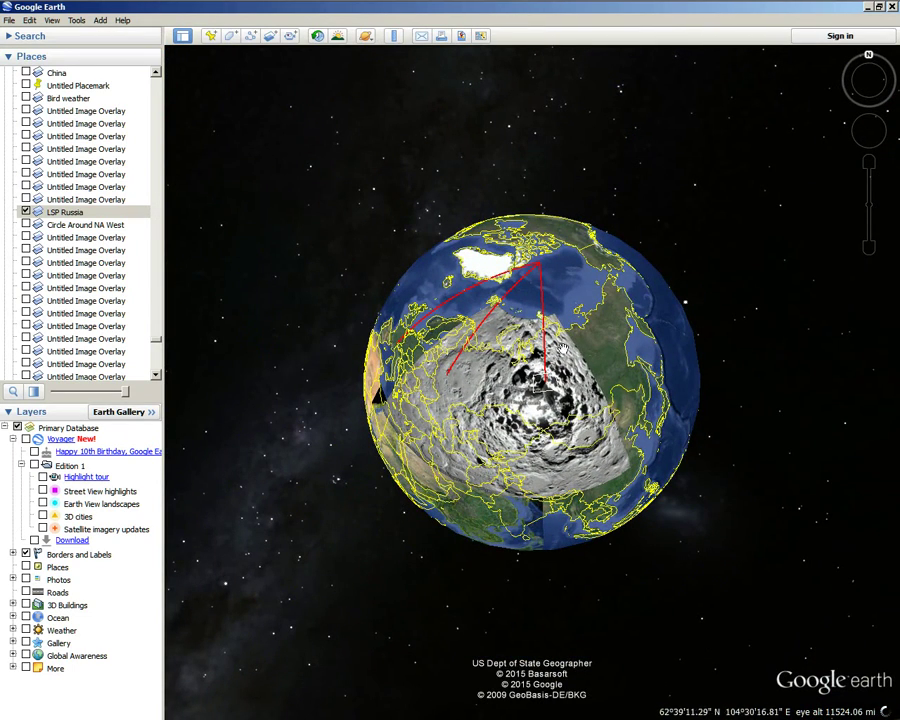
{"action": "scroll", "coordinate": [548, 366], "scroll_direction": "up", "scroll_amount": 3}
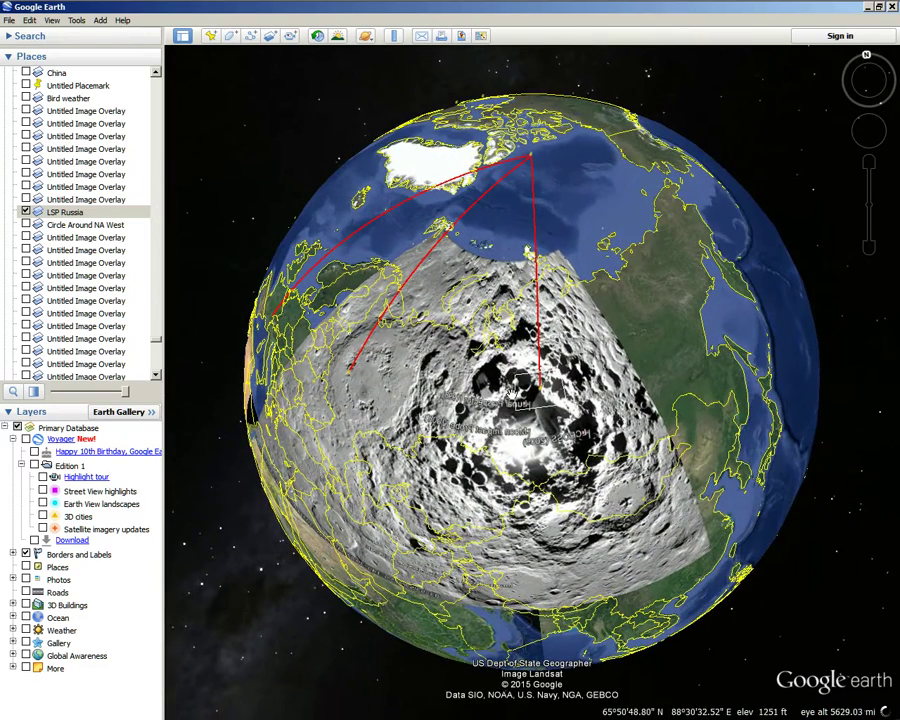
Make the LSP Russia overlay fully transparent and inspect the terrain at the Podkamennaya Tunguska River placemark up close.
{"action": "left_click", "coordinate": [83, 212]}
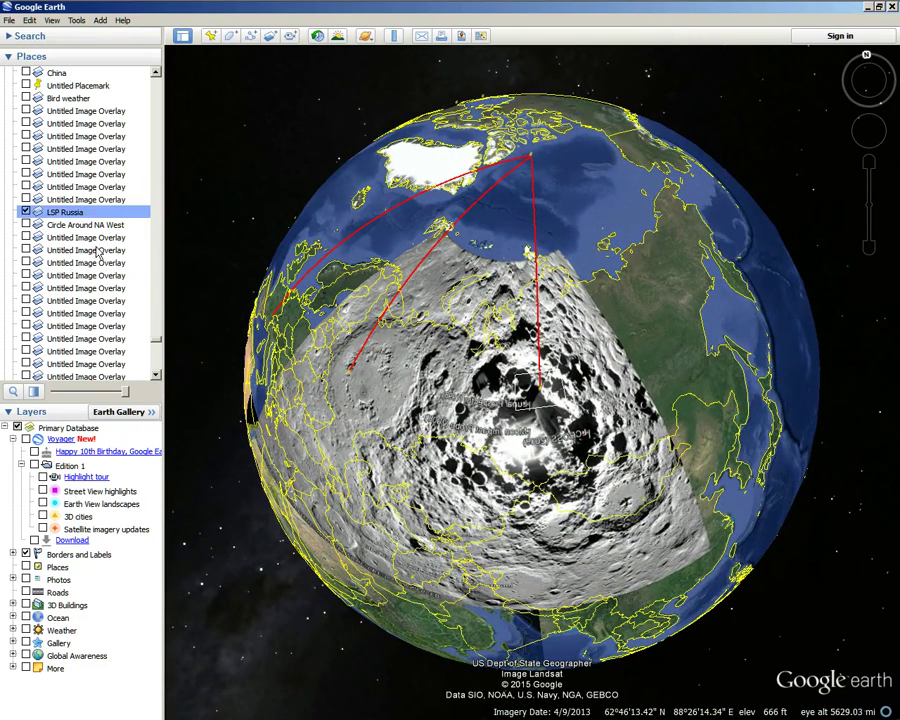
{"action": "left_click_drag", "start_coordinate": [118, 400], "coordinate": [55, 391]}
{"action": "scroll", "coordinate": [533, 437], "scroll_direction": "up", "scroll_amount": 3}
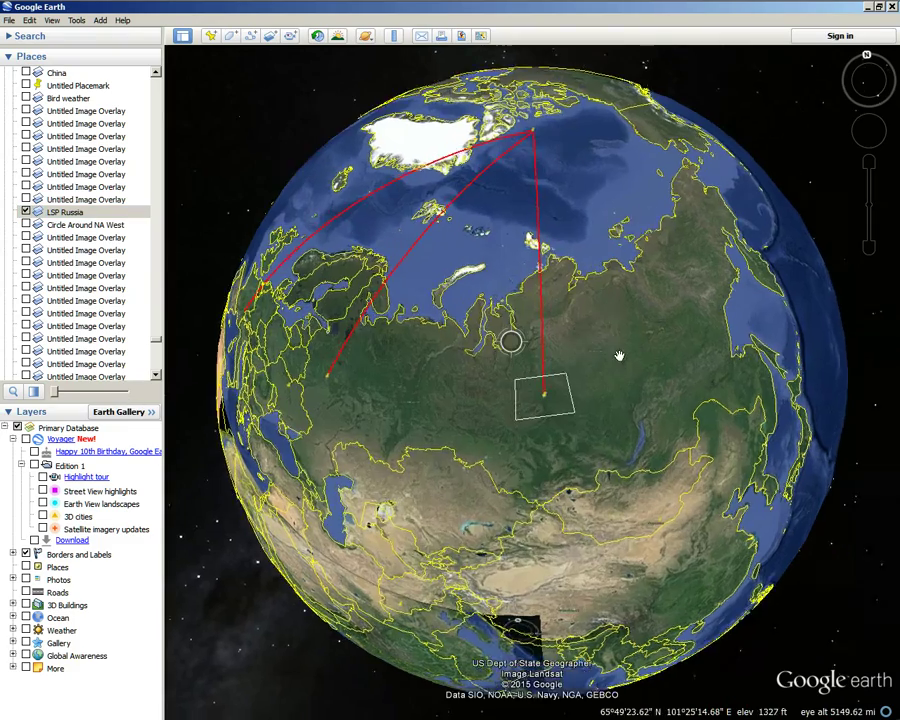
{"action": "scroll", "coordinate": [533, 437], "scroll_direction": "up", "scroll_amount": 5}
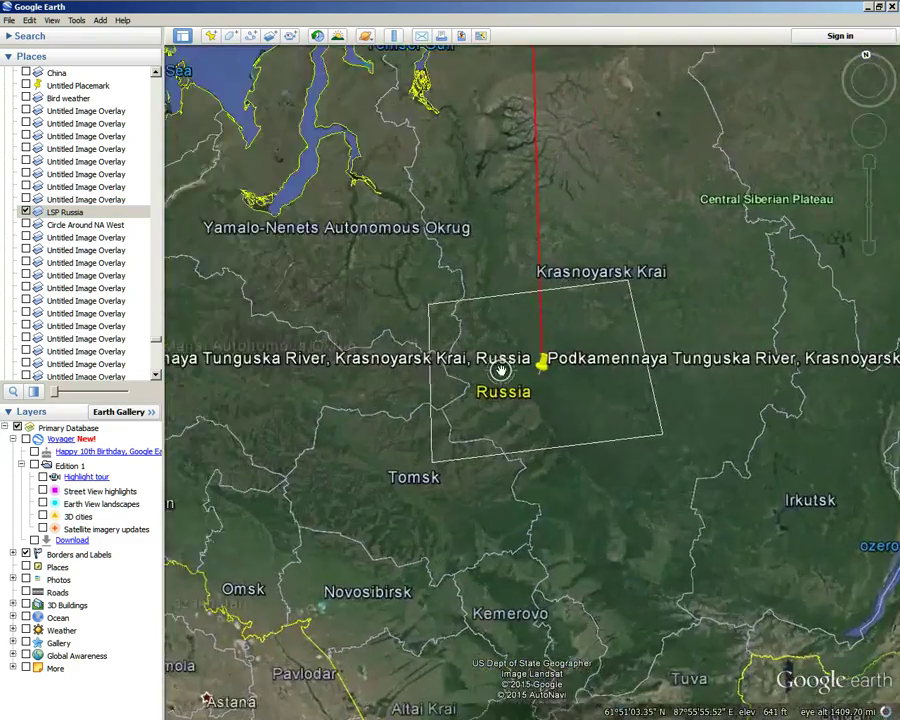
{"action": "scroll", "coordinate": [557, 408], "scroll_direction": "up", "scroll_amount": 5}
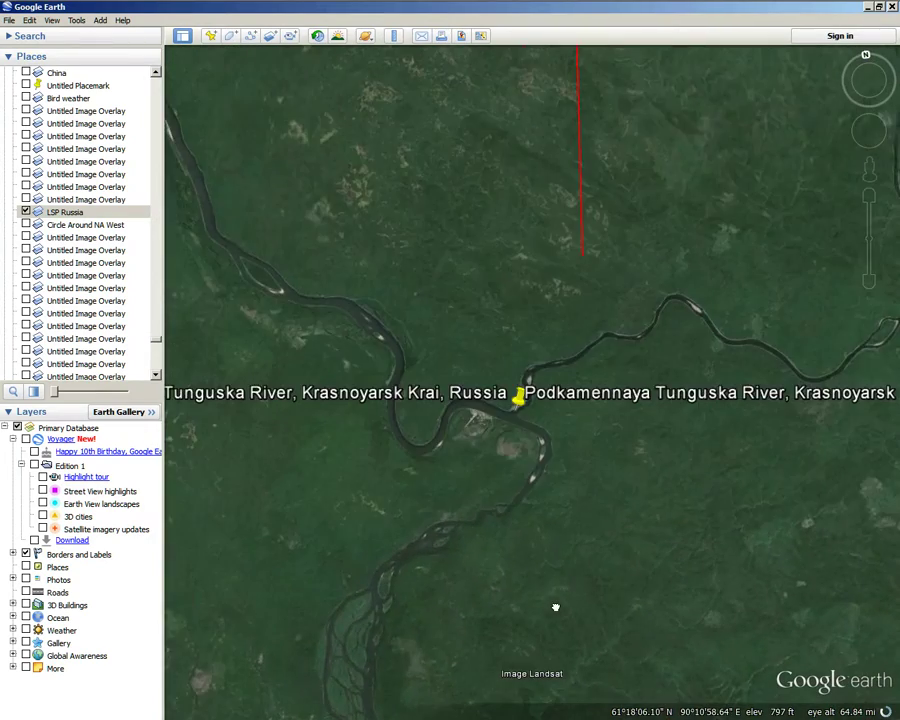
Examine where the red line ends north of the Podkamennaya Tunguska River placemark and the rivers around it.
{"action": "left_click_drag", "start_coordinate": [534, 352], "coordinate": [504, 560]}
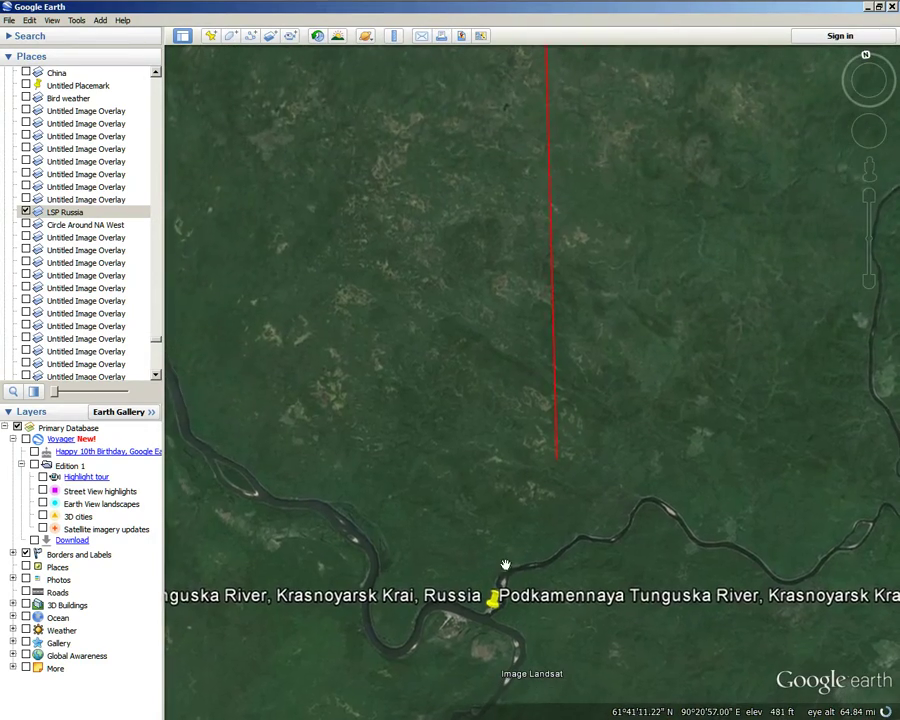
{"action": "scroll", "coordinate": [488, 502], "scroll_direction": "down", "scroll_amount": 4}
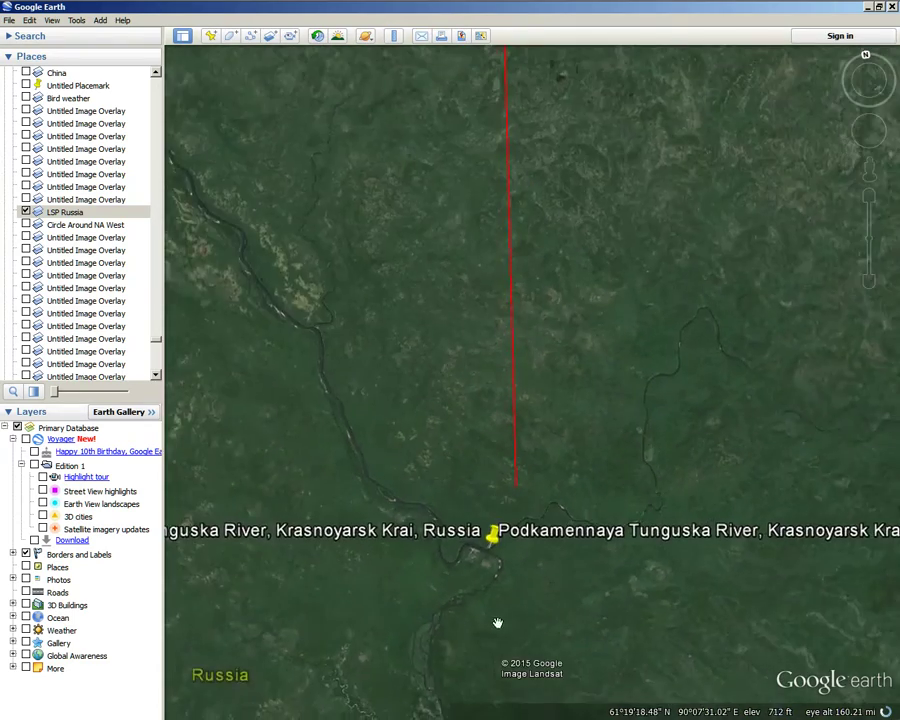
{"action": "left_click_drag", "start_coordinate": [498, 619], "coordinate": [583, 500]}
{"action": "scroll", "coordinate": [581, 452], "scroll_direction": "up", "scroll_amount": 5}
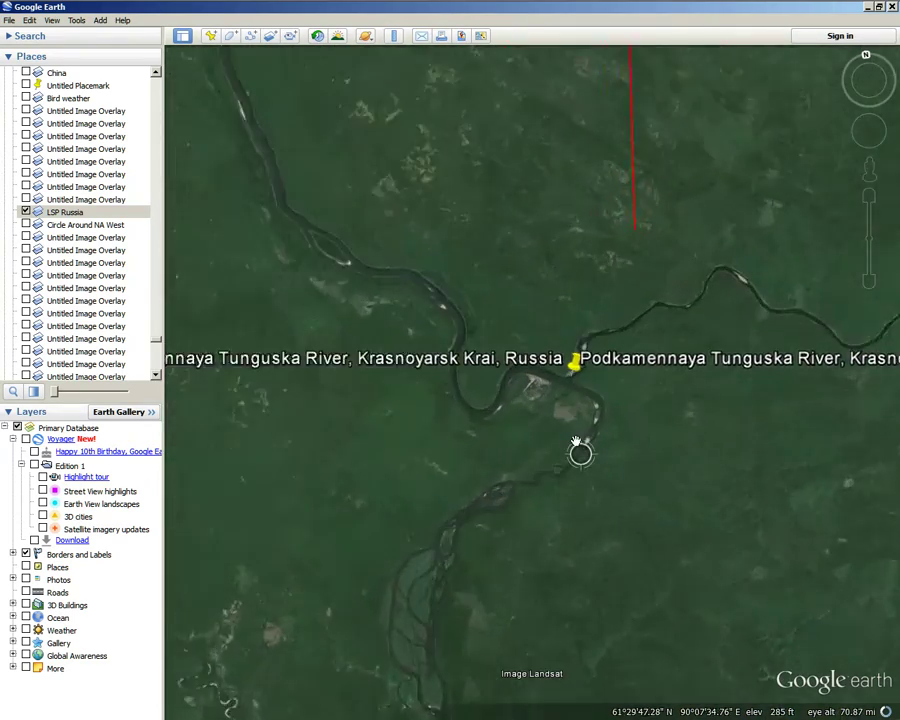
Examine the bare brown patch inside the river bend south of the Podkamennaya Tunguska placemark, along with the surrounding riverbanks.
{"action": "scroll", "coordinate": [563, 447], "scroll_direction": "up", "scroll_amount": 3}
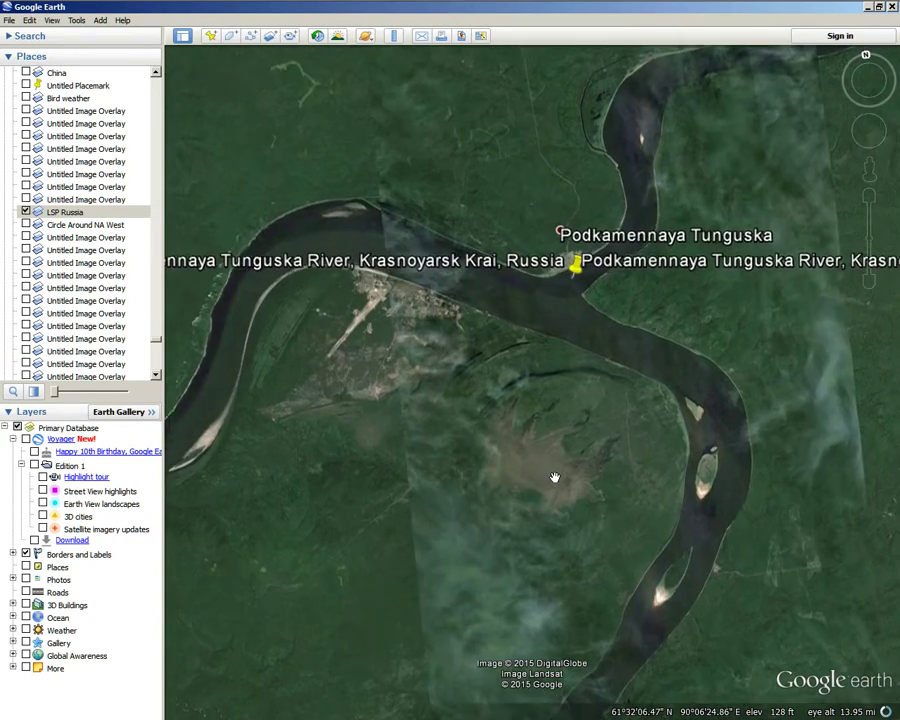
{"action": "scroll", "coordinate": [554, 477], "scroll_direction": "up", "scroll_amount": 2}
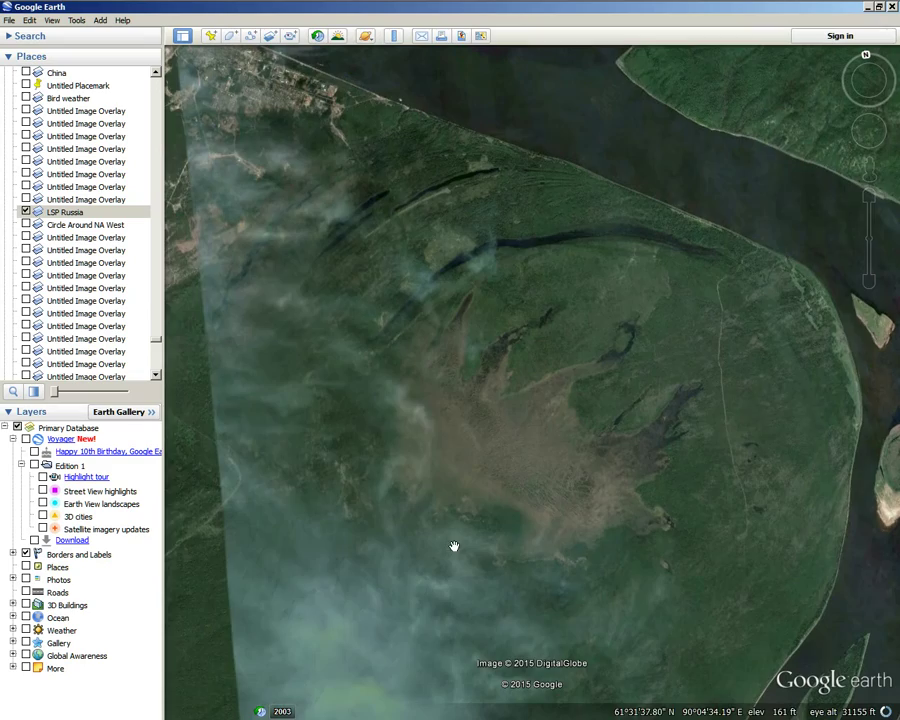
{"action": "scroll", "coordinate": [458, 532], "scroll_direction": "down", "scroll_amount": 5}
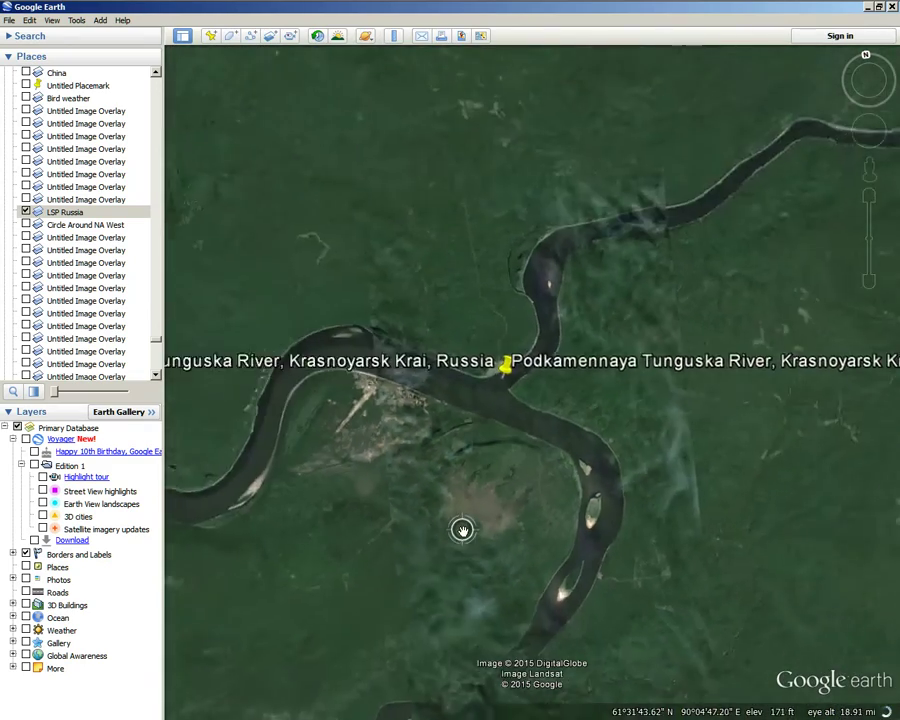
{"action": "scroll", "coordinate": [410, 576], "scroll_direction": "up", "scroll_amount": 5}
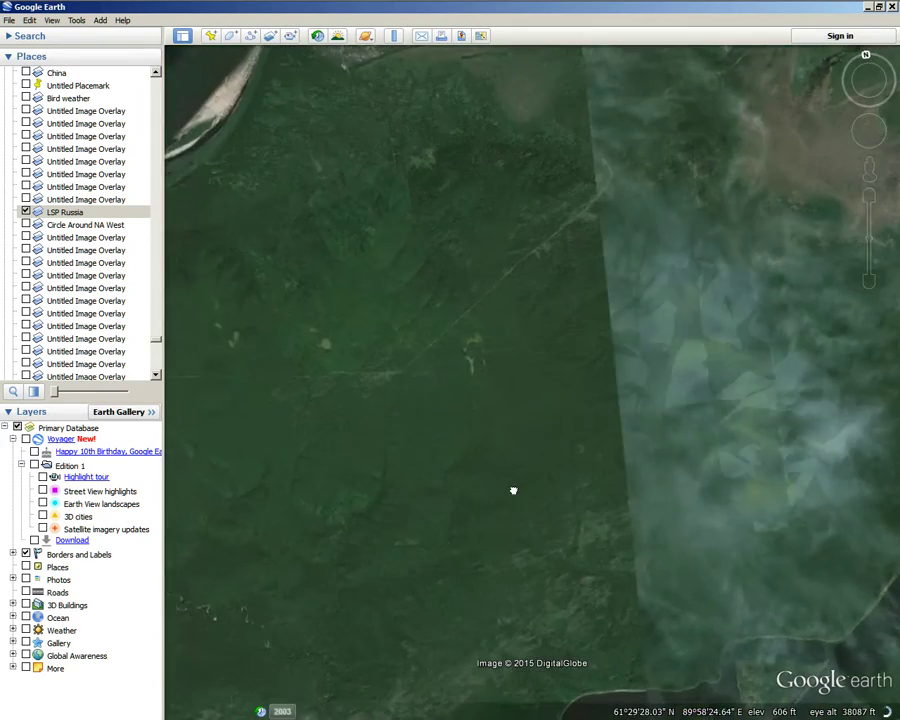
{"action": "left_click_drag", "start_coordinate": [514, 489], "coordinate": [244, 516]}
{"action": "left_click_drag", "start_coordinate": [560, 400], "coordinate": [357, 665]}
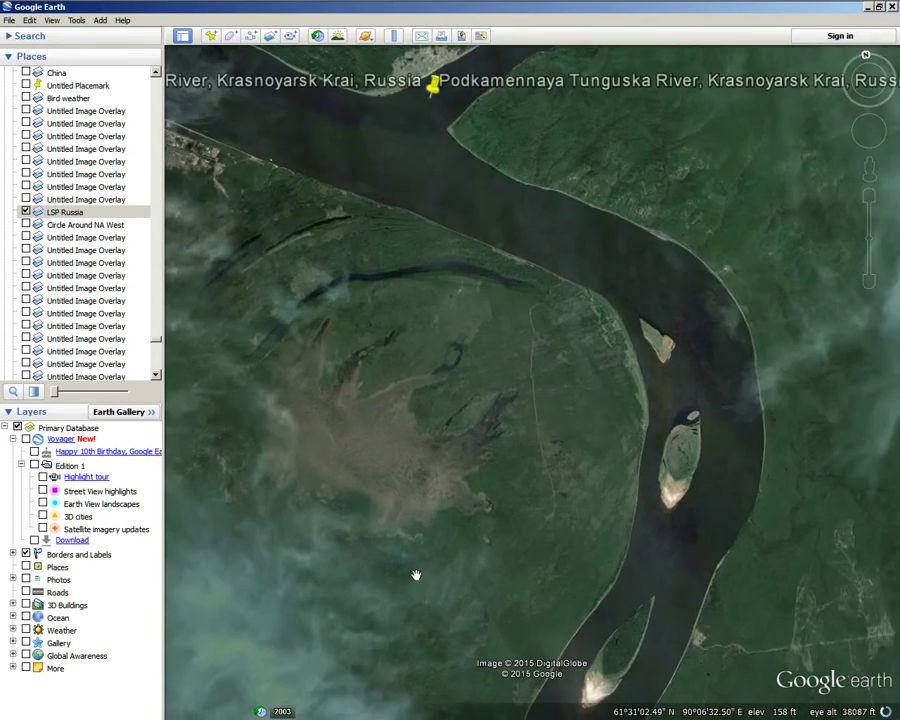
{"action": "left_click_drag", "start_coordinate": [576, 421], "coordinate": [250, 634]}
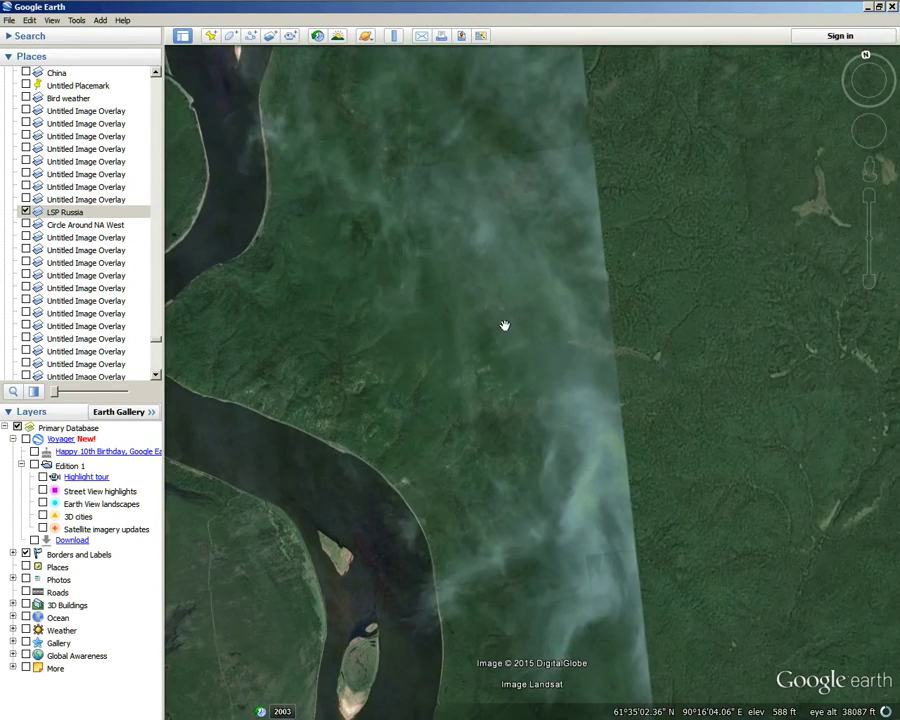
{"action": "left_click_drag", "start_coordinate": [505, 326], "coordinate": [720, 365]}
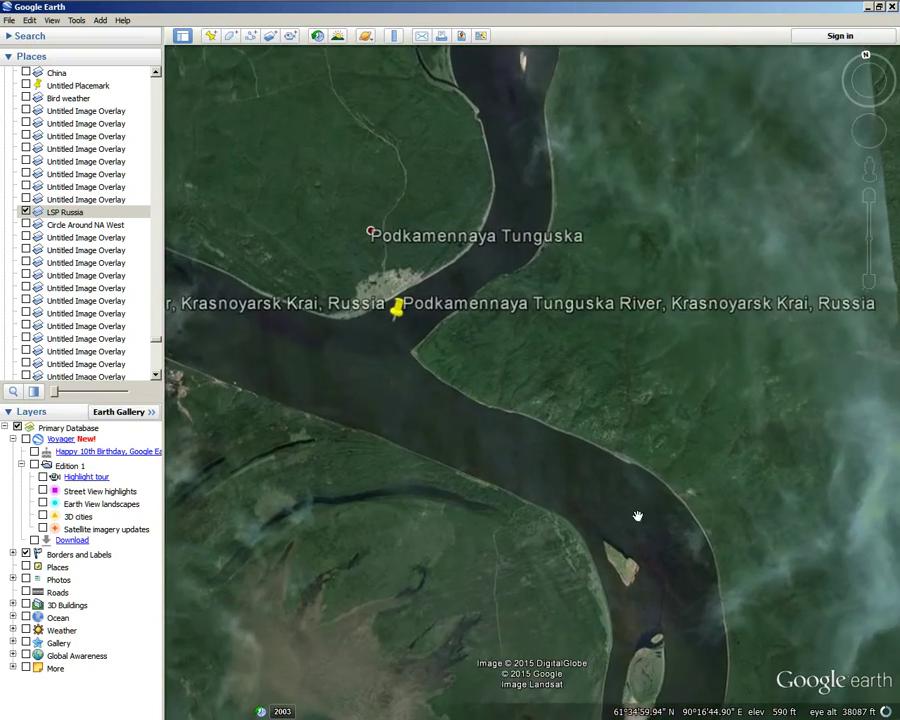
{"action": "left_click_drag", "start_coordinate": [446, 554], "coordinate": [502, 337]}
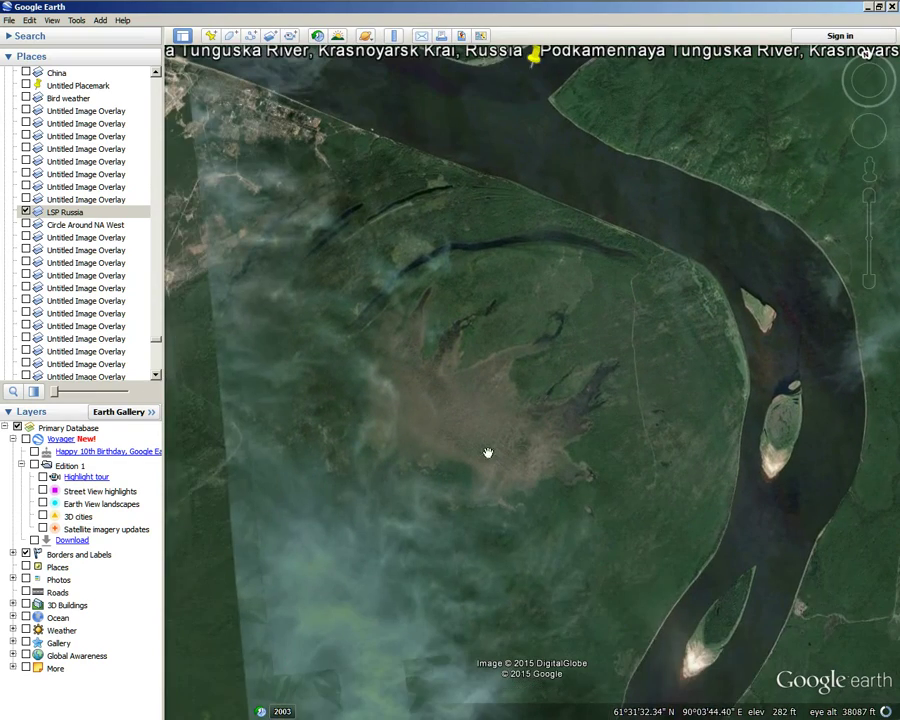
{"action": "scroll", "coordinate": [468, 379], "scroll_direction": "up", "scroll_amount": 5}
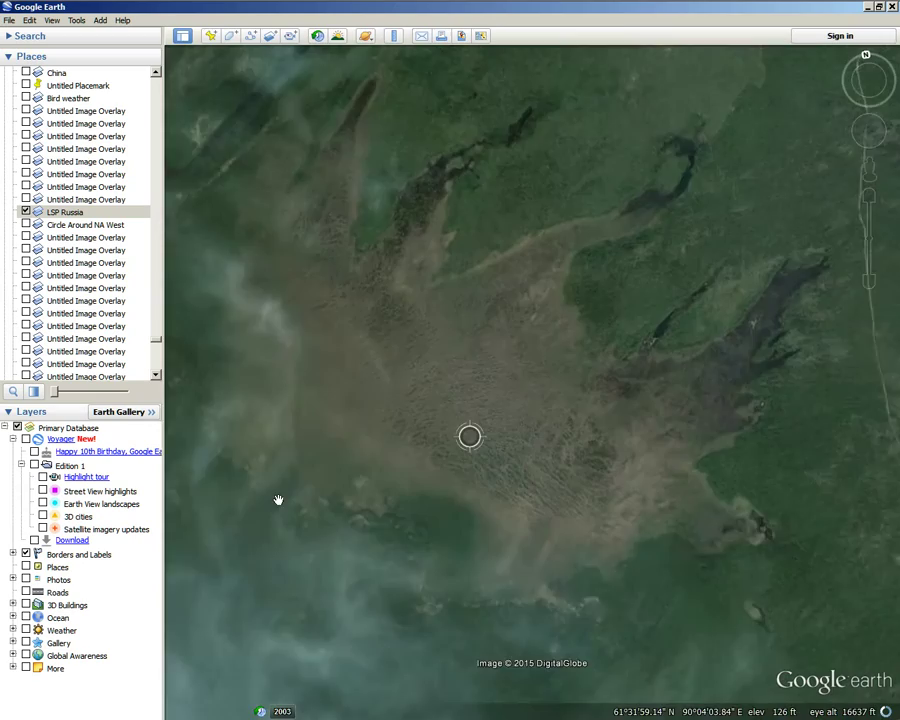
{"action": "scroll", "coordinate": [493, 285], "scroll_direction": "down", "scroll_amount": 5}
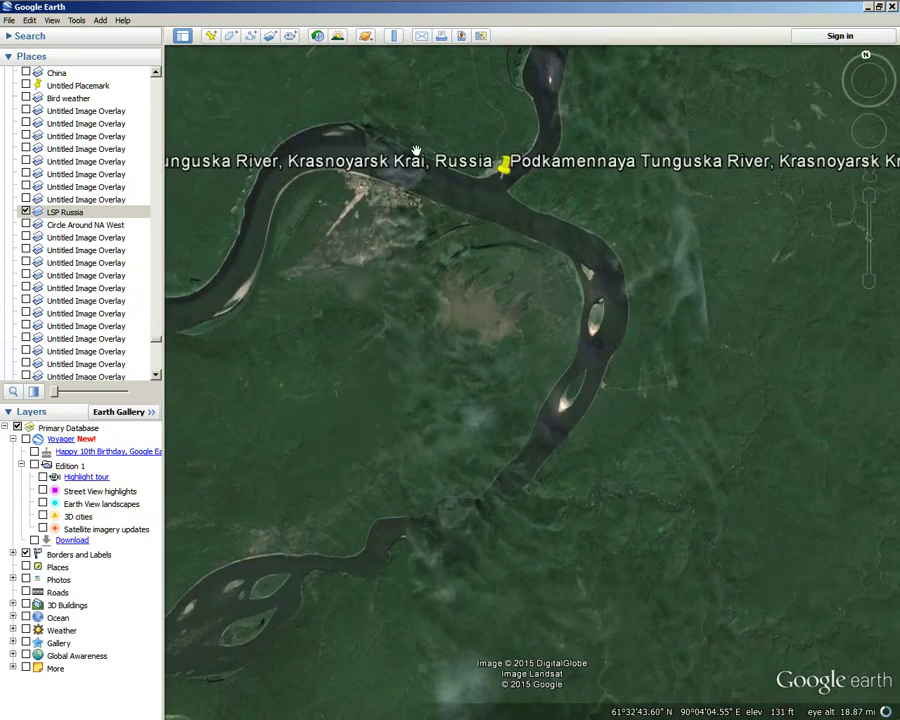
Measure the distance in miles diagonally across the brown patch inside the river bend, from its northwest edge to its southeast edge.
{"action": "left_click", "coordinate": [393, 35]}
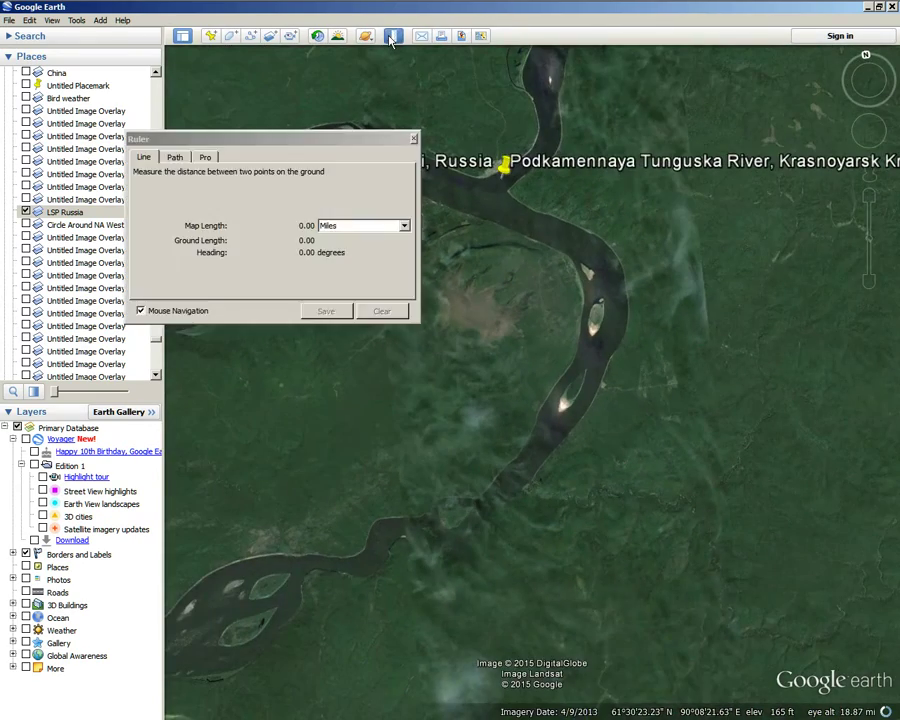
{"action": "left_click", "coordinate": [437, 286]}
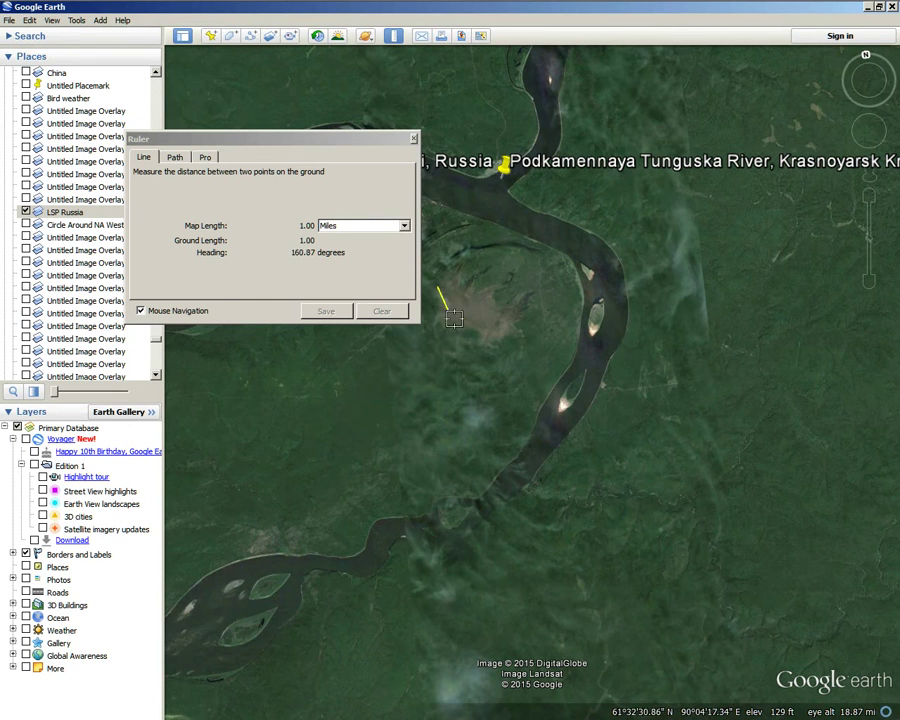
{"action": "left_click", "coordinate": [518, 333]}
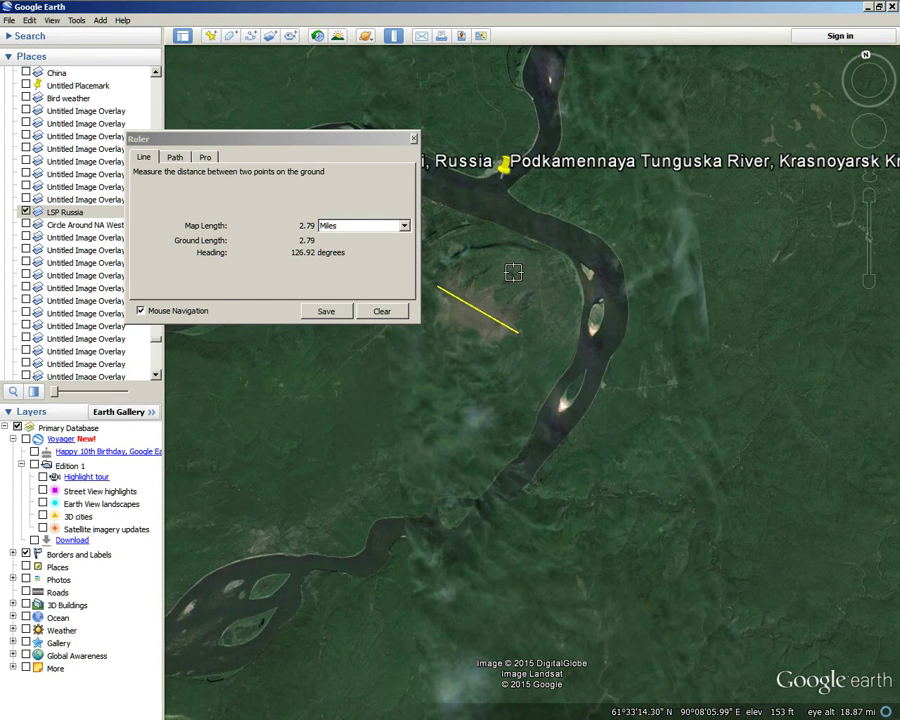
Inspect the measured line across the brown patch close up and against the surrounding river bends.
{"action": "scroll", "coordinate": [500, 288], "scroll_direction": "down", "scroll_amount": 4}
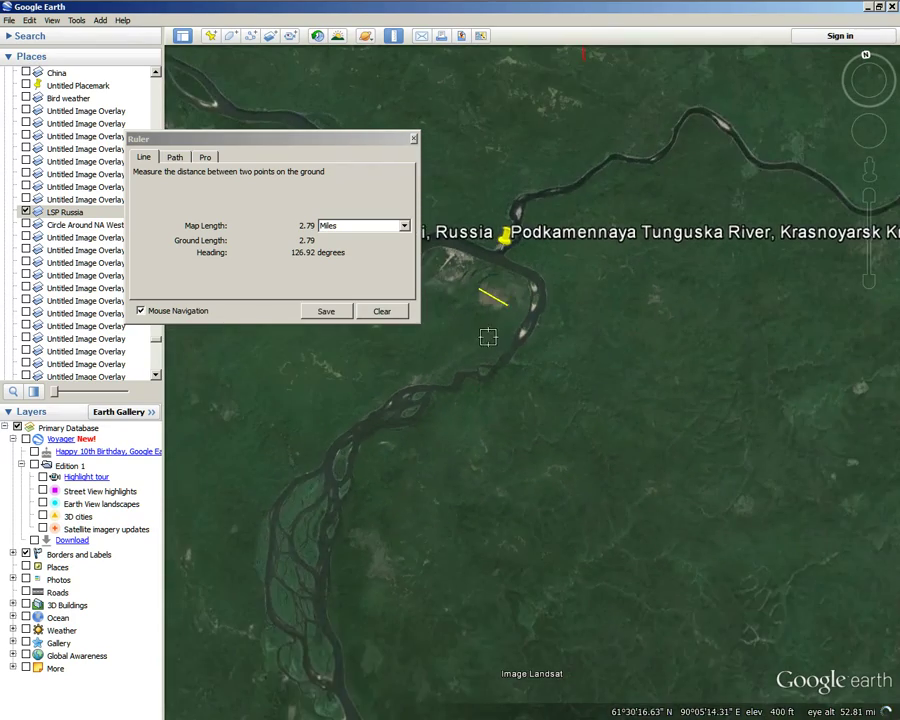
{"action": "left_click_drag", "start_coordinate": [484, 336], "coordinate": [558, 400]}
{"action": "scroll", "coordinate": [586, 372], "scroll_direction": "up", "scroll_amount": 4}
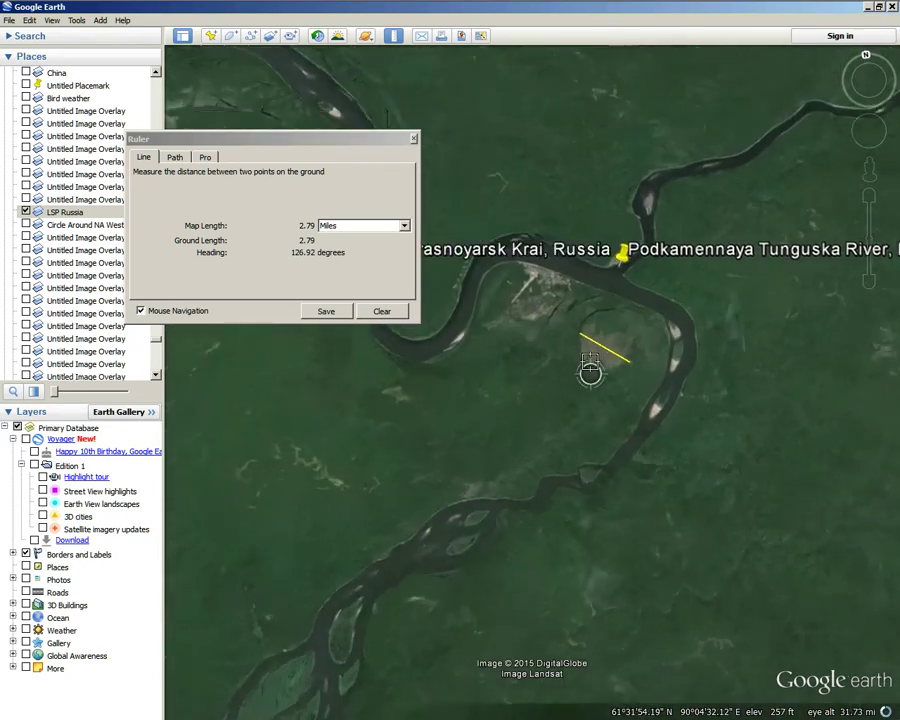
{"action": "scroll", "coordinate": [588, 364], "scroll_direction": "up", "scroll_amount": 5}
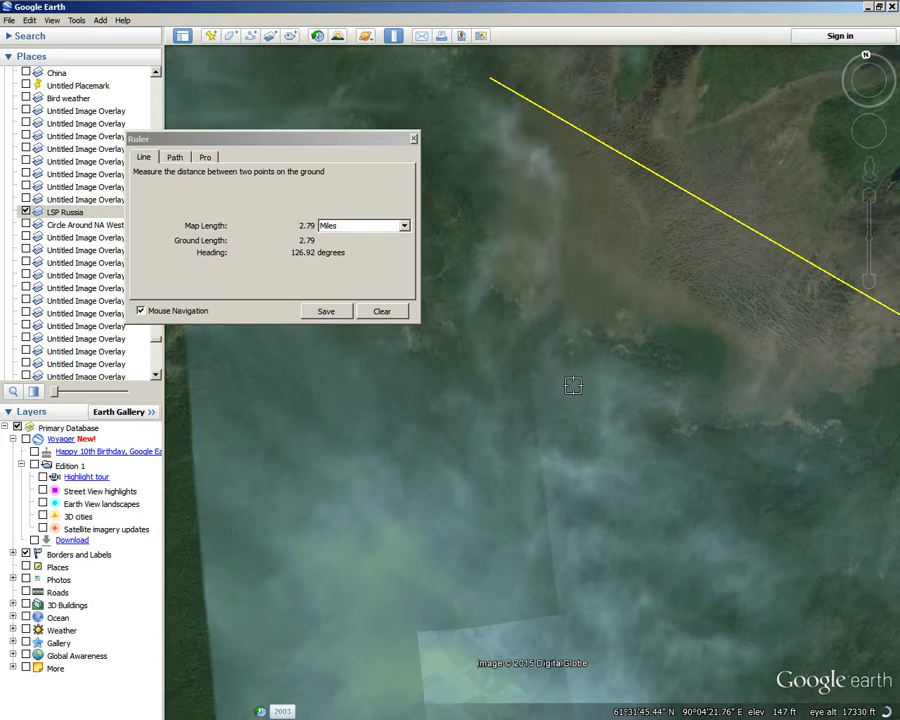
{"action": "left_click_drag", "start_coordinate": [751, 505], "coordinate": [666, 486]}
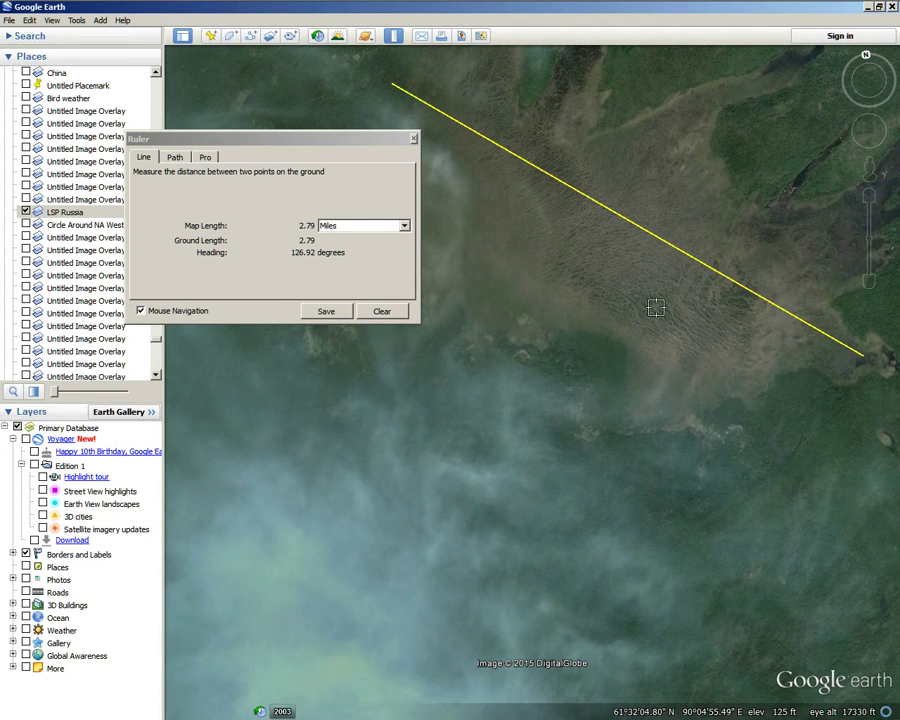
{"action": "scroll", "coordinate": [686, 198], "scroll_direction": "down", "scroll_amount": 5}
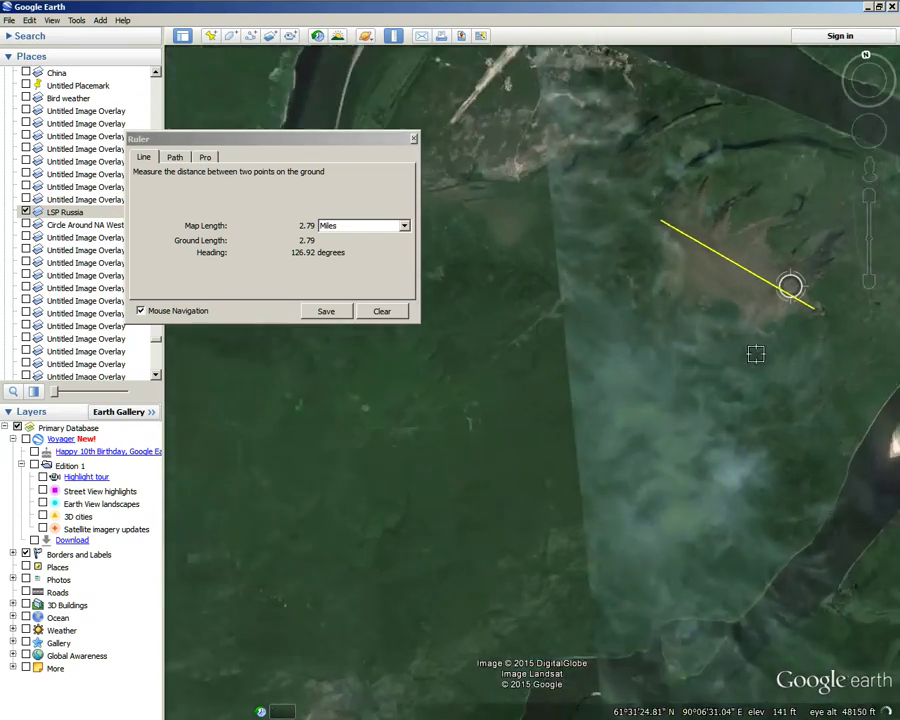
{"action": "left_click_drag", "start_coordinate": [722, 374], "coordinate": [543, 410]}
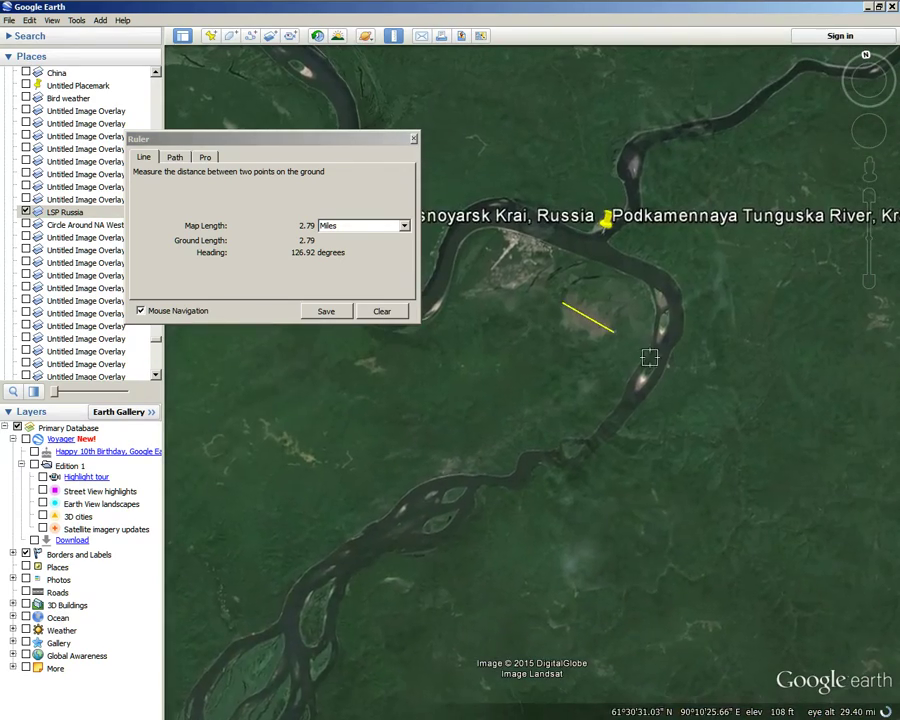
Compare the measured patch's location with the red line's end, from regional up to globe scale, and close the Ruler.
{"action": "scroll", "coordinate": [511, 404], "scroll_direction": "down", "scroll_amount": 2}
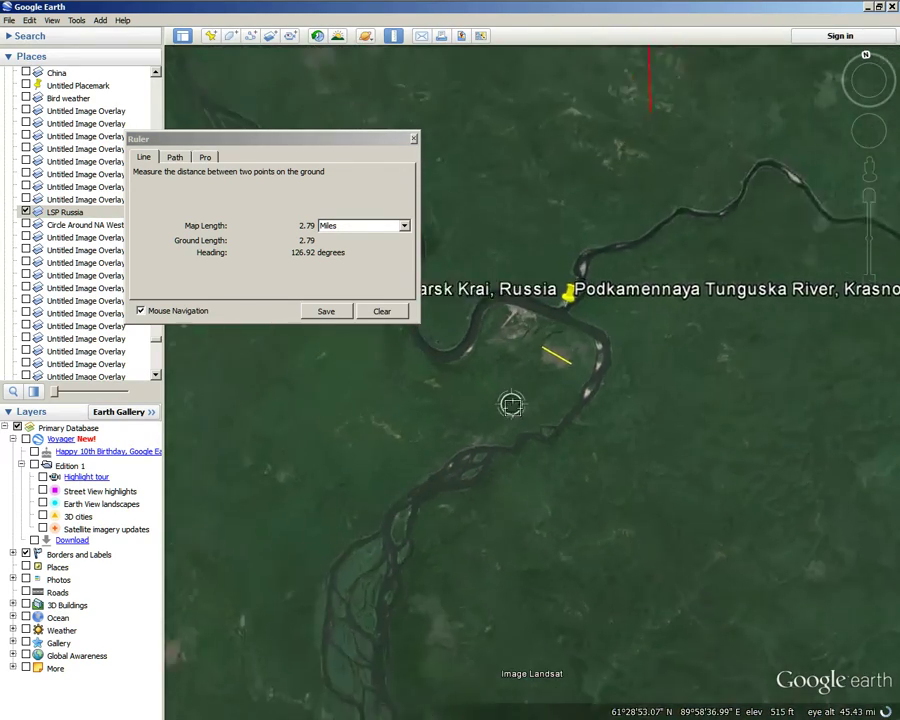
{"action": "scroll", "coordinate": [640, 416], "scroll_direction": "down", "scroll_amount": 3}
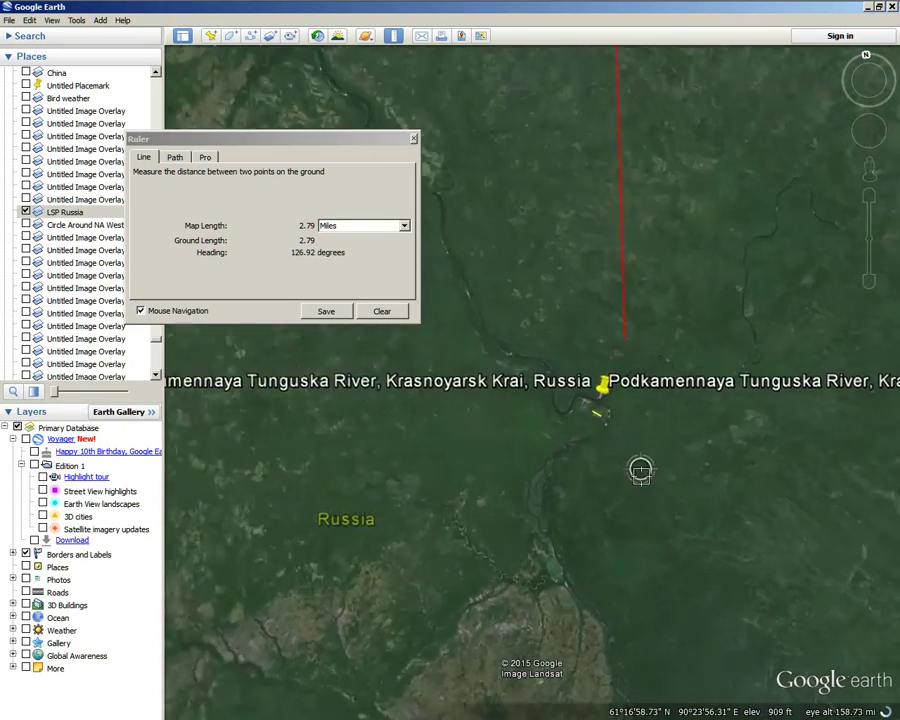
{"action": "scroll", "coordinate": [640, 472], "scroll_direction": "down", "scroll_amount": 3}
{"action": "scroll", "coordinate": [633, 486], "scroll_direction": "down", "scroll_amount": 2}
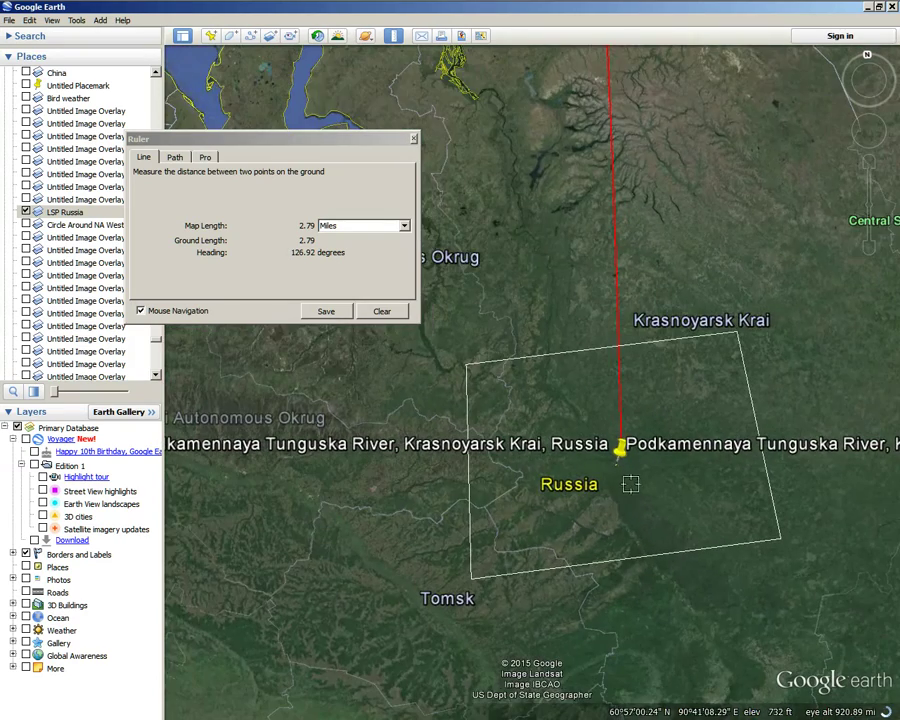
{"action": "scroll", "coordinate": [600, 445], "scroll_direction": "down", "scroll_amount": 2}
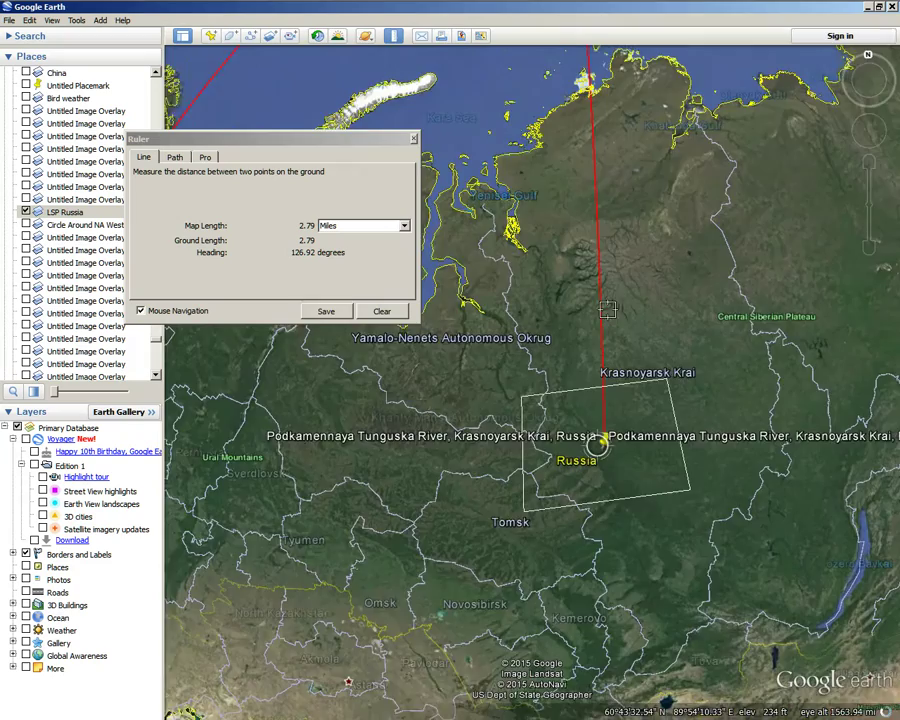
{"action": "scroll", "coordinate": [607, 310], "scroll_direction": "down", "scroll_amount": 3}
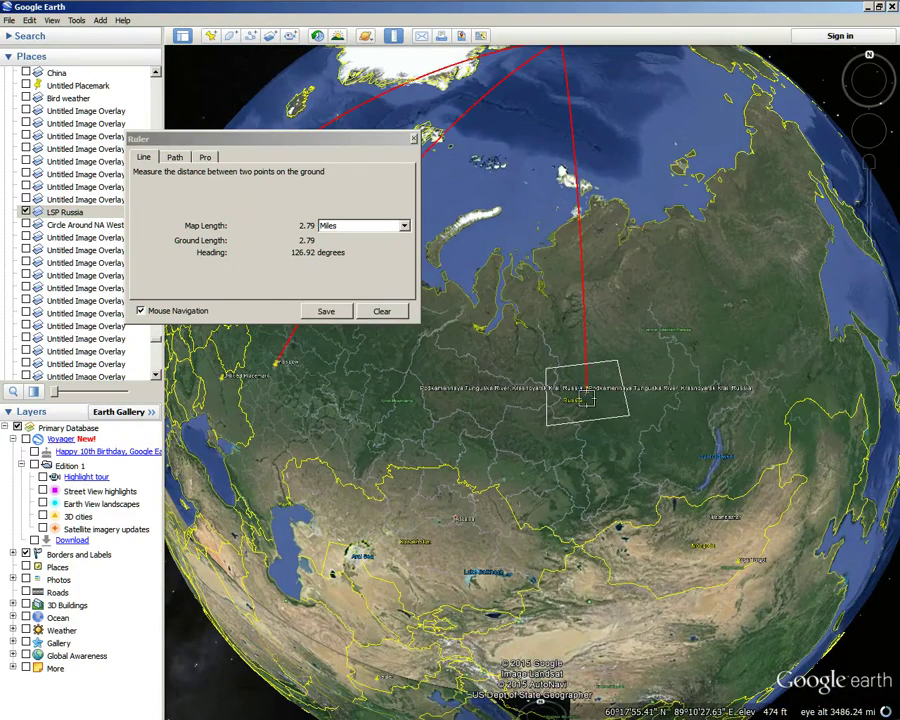
{"action": "left_click", "coordinate": [414, 140]}
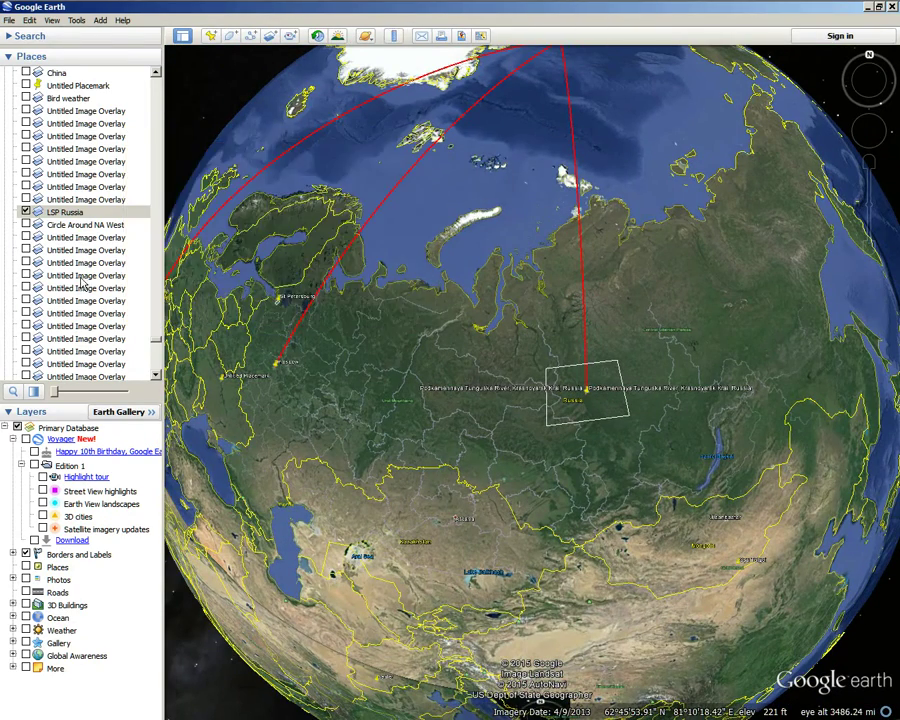
Restore the LSP Russia overlay to full opacity and view it on the whole globe.
{"action": "left_click", "coordinate": [76, 211]}
{"action": "left_click_drag", "start_coordinate": [53, 396], "coordinate": [172, 410]}
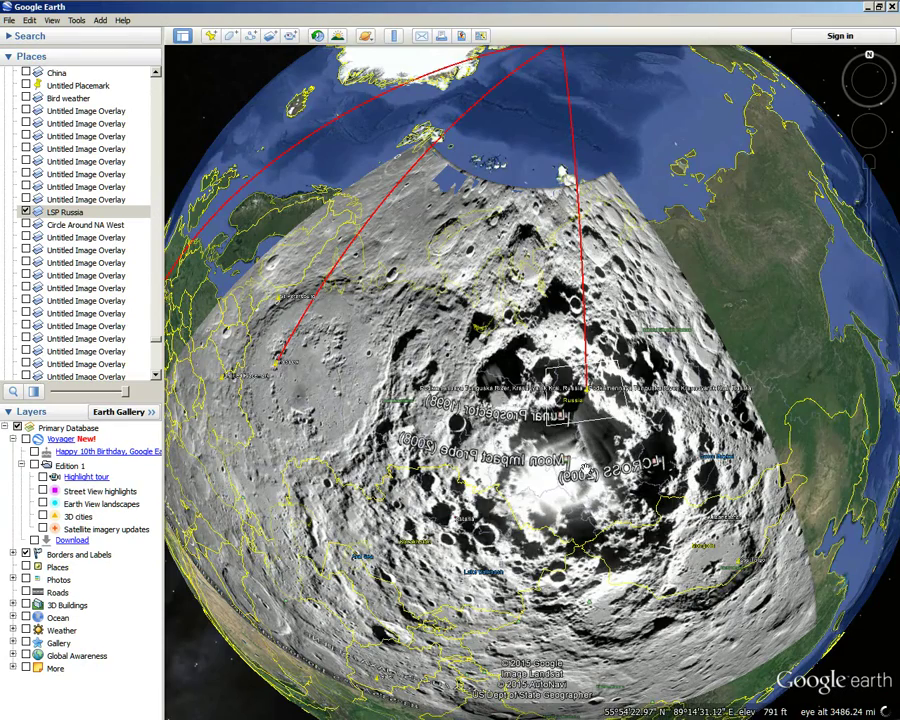
{"action": "scroll", "coordinate": [587, 484], "scroll_direction": "down", "scroll_amount": 3}
{"action": "scroll", "coordinate": [587, 482], "scroll_direction": "down", "scroll_amount": 2}
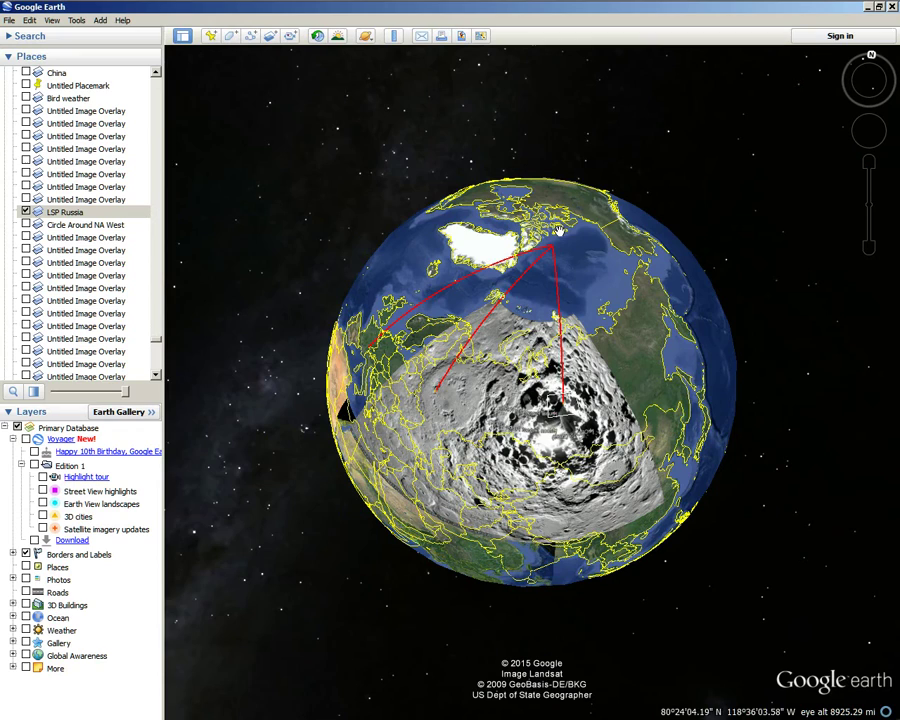
Examine the opaque overlay and the three red lines meeting near the North Pole from several globe angles and distances.
{"action": "left_click_drag", "start_coordinate": [580, 541], "coordinate": [445, 272]}
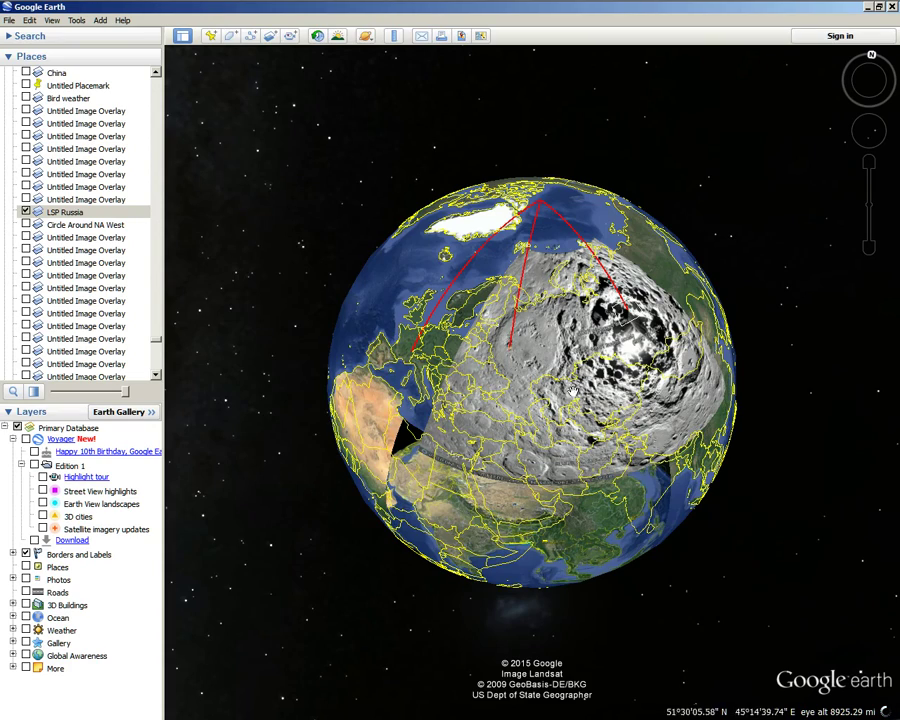
{"action": "left_click_drag", "start_coordinate": [649, 436], "coordinate": [590, 476]}
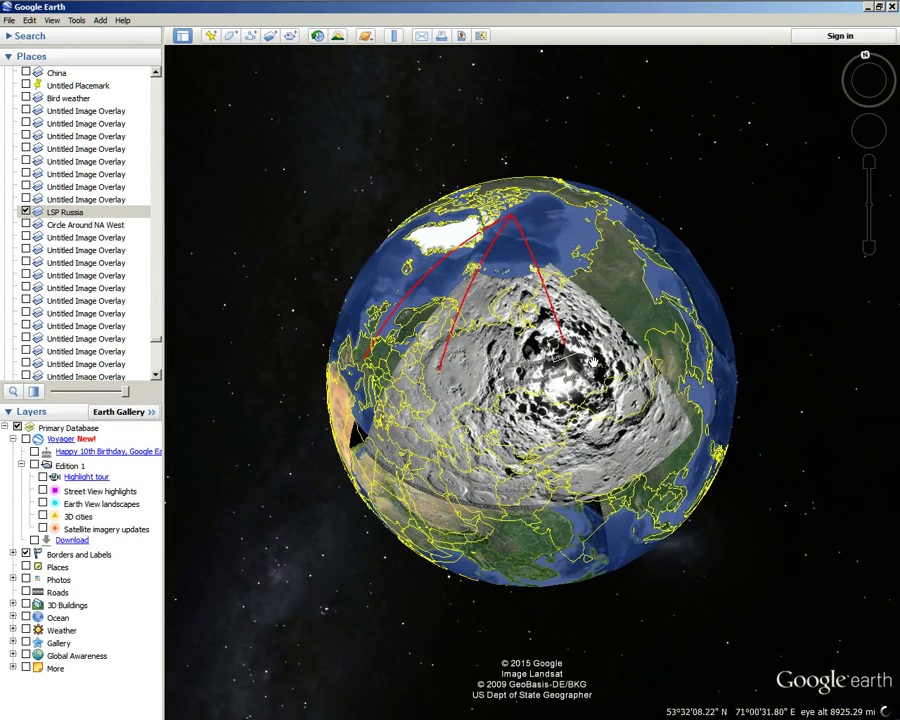
{"action": "left_click_drag", "start_coordinate": [448, 375], "coordinate": [483, 371]}
{"action": "scroll", "coordinate": [515, 369], "scroll_direction": "up", "scroll_amount": 2}
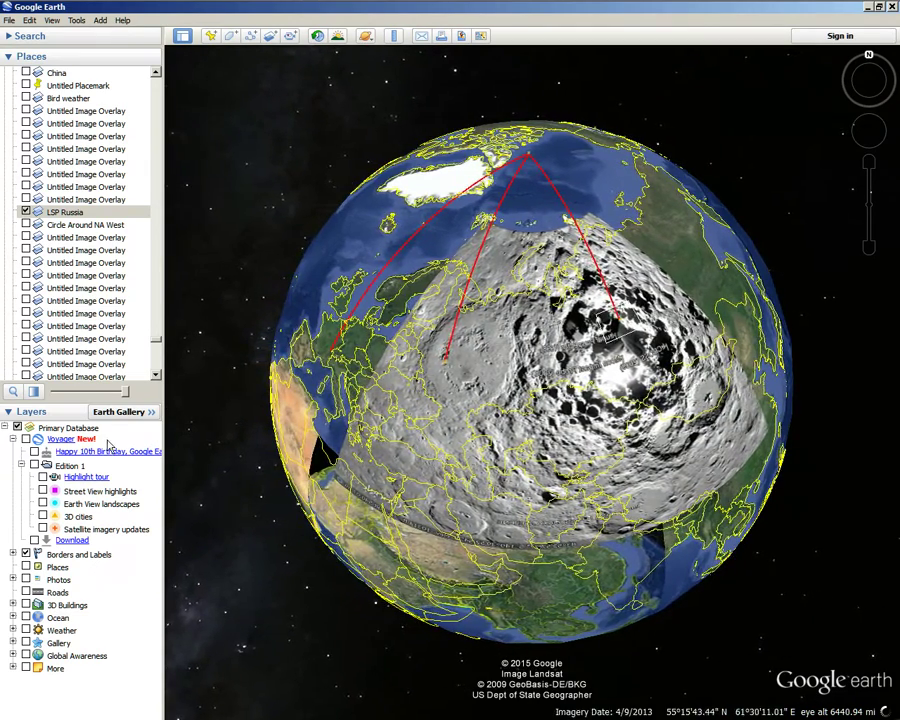
{"action": "scroll", "coordinate": [527, 418], "scroll_direction": "down", "scroll_amount": 3}
{"action": "left_click_drag", "start_coordinate": [582, 440], "coordinate": [602, 428]}
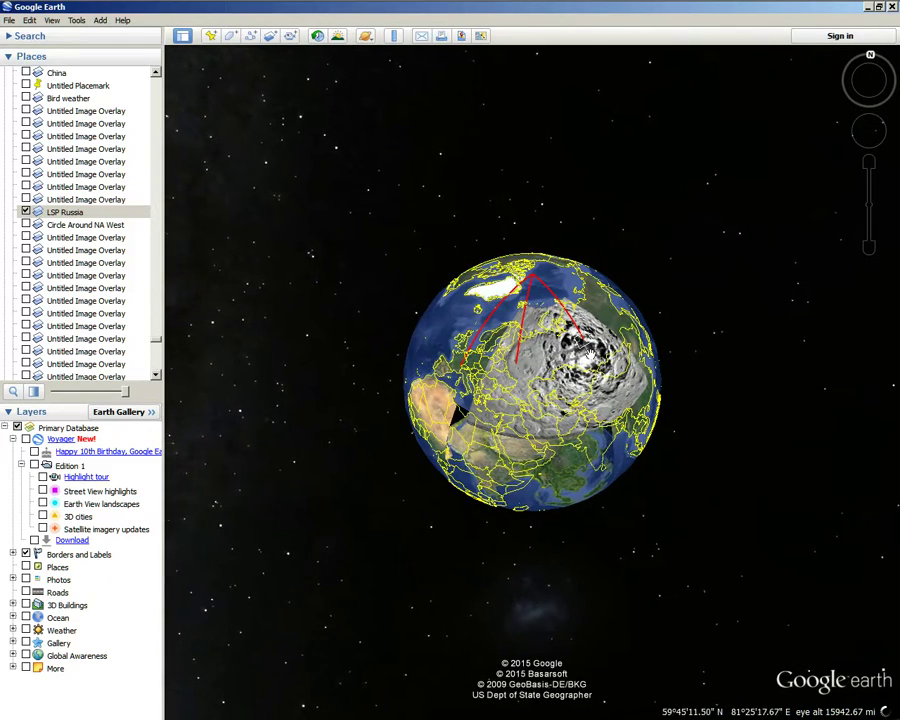
{"action": "scroll", "coordinate": [516, 418], "scroll_direction": "down", "scroll_amount": 2}
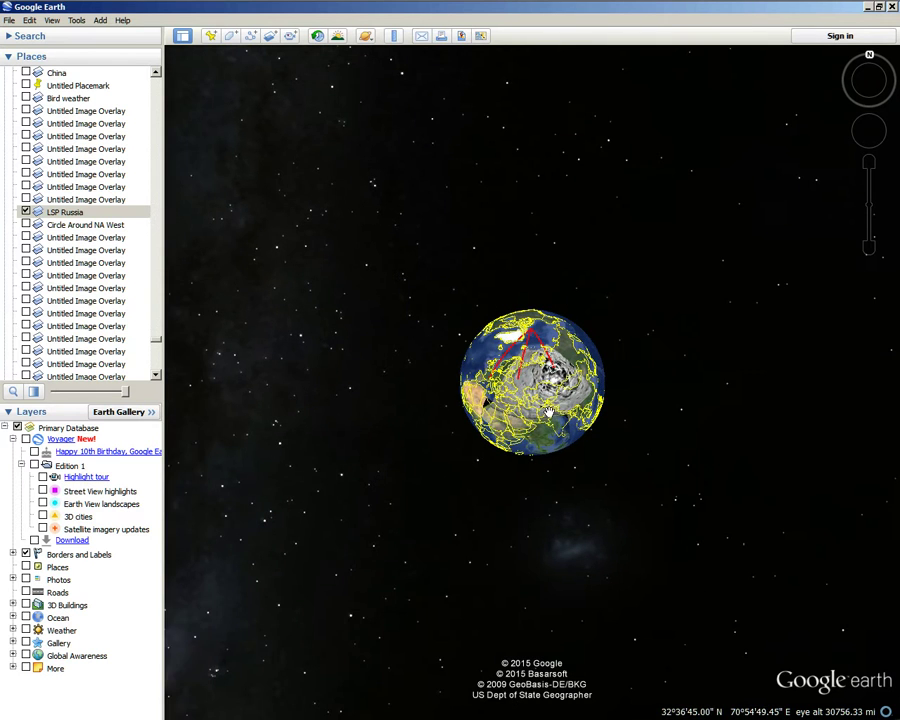
Examine the LSP Russia overlay's round basin around the Moscow placemark, from globe scale down to regional scale.
{"action": "left_click_drag", "start_coordinate": [548, 412], "coordinate": [551, 415]}
{"action": "scroll", "coordinate": [500, 400], "scroll_direction": "up", "scroll_amount": 2}
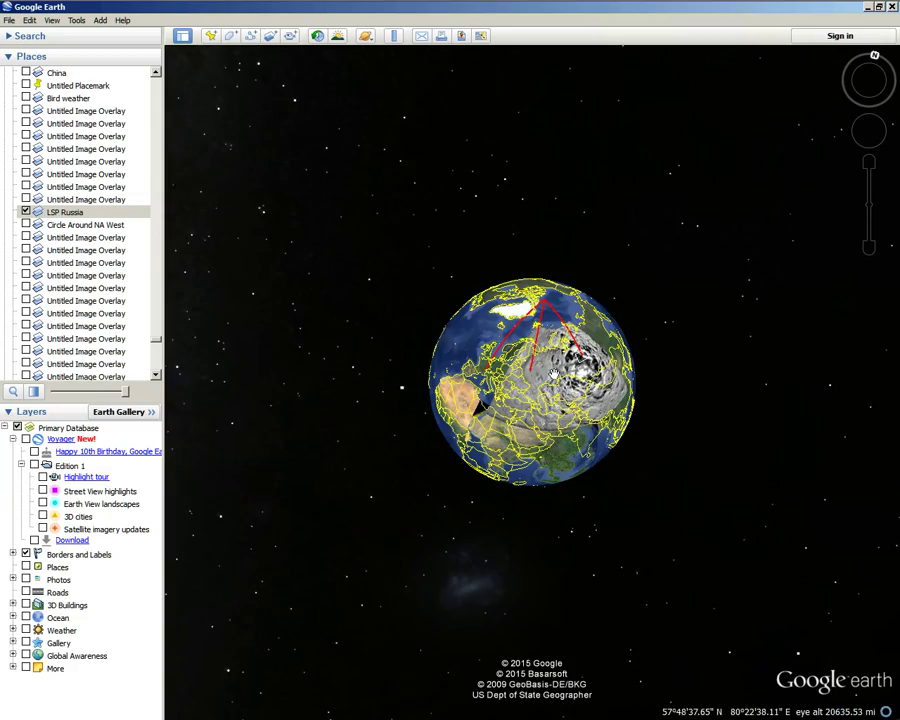
{"action": "scroll", "coordinate": [553, 374], "scroll_direction": "up", "scroll_amount": 5}
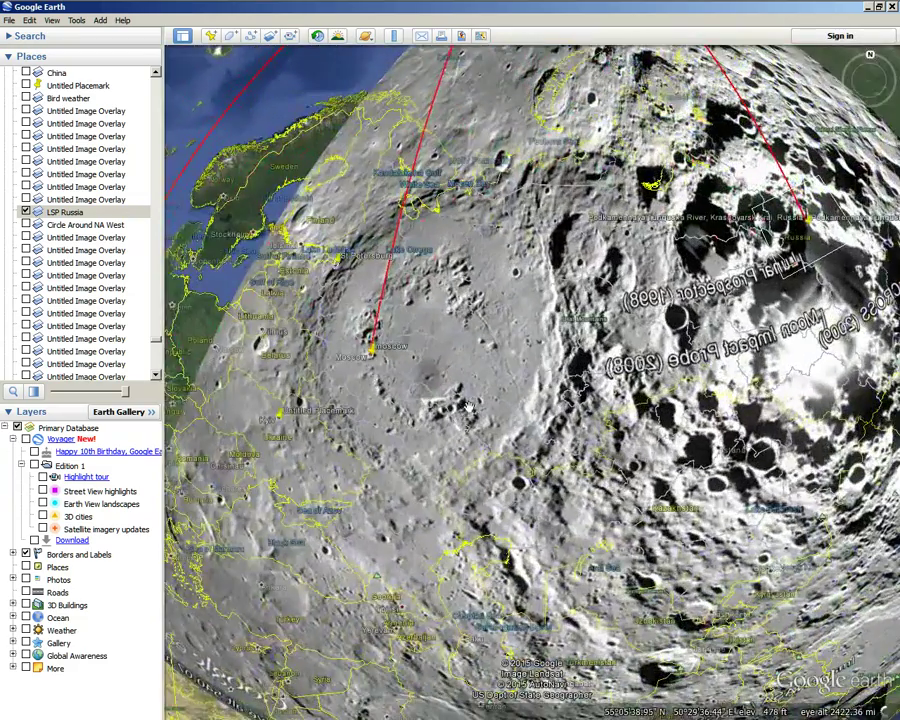
{"action": "scroll", "coordinate": [467, 407], "scroll_direction": "up", "scroll_amount": 2}
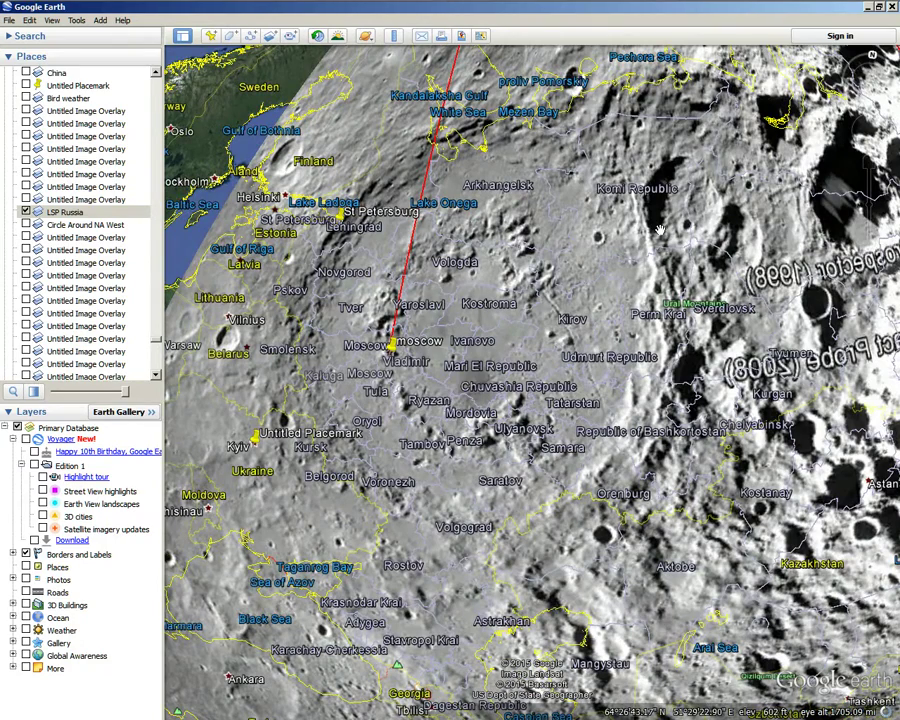
{"action": "left_click_drag", "start_coordinate": [127, 394], "coordinate": [150, 410]}
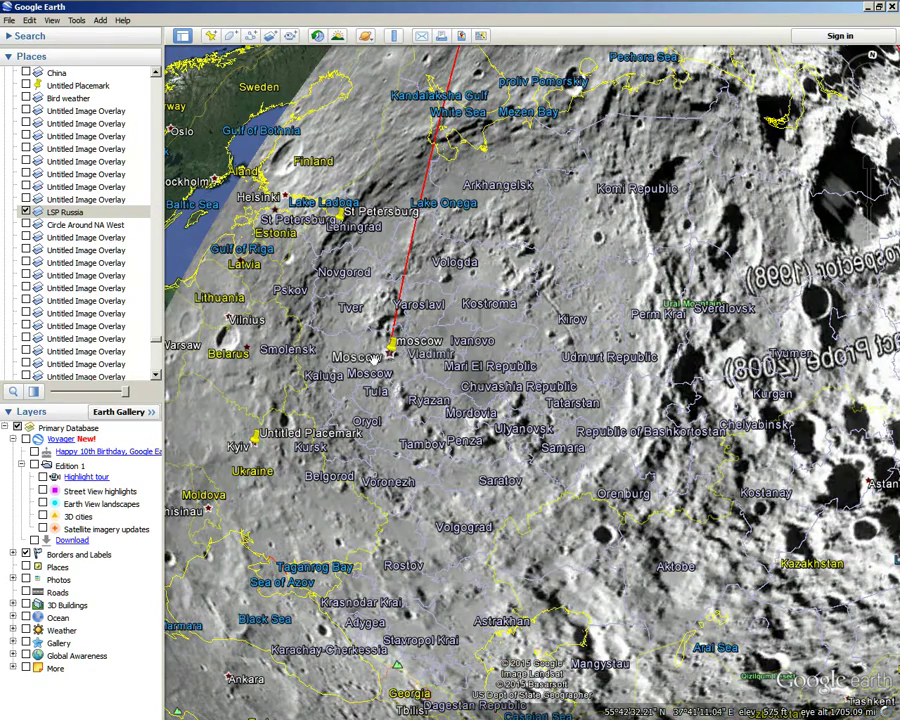
Compare the basin with the whole overlay and follow the overlay down to its southern edge over Asia.
{"action": "scroll", "coordinate": [426, 362], "scroll_direction": "down", "scroll_amount": 3}
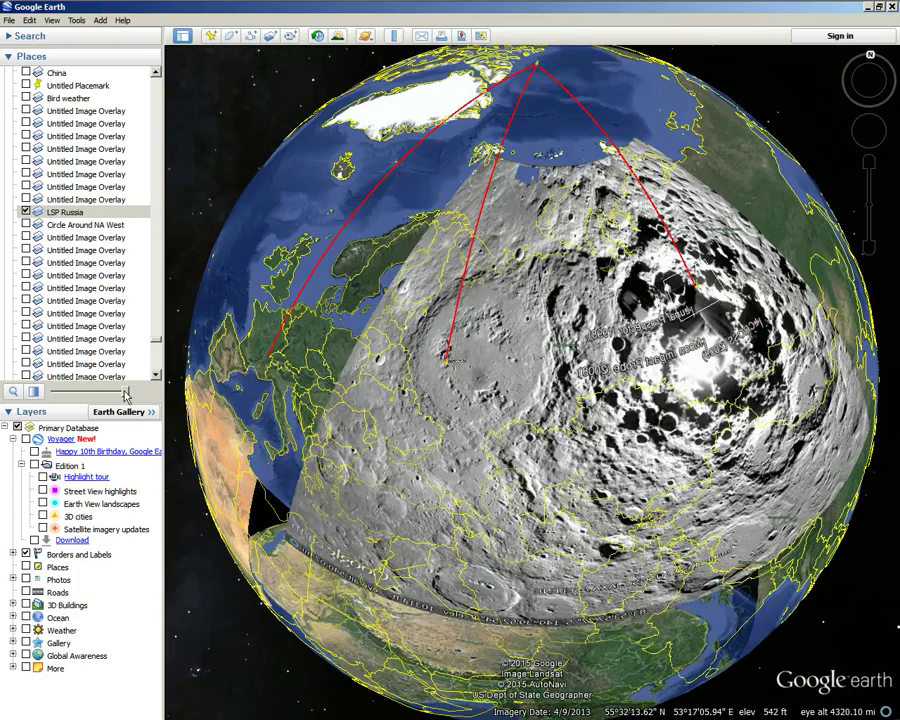
{"action": "left_click_drag", "start_coordinate": [125, 393], "coordinate": [181, 507]}
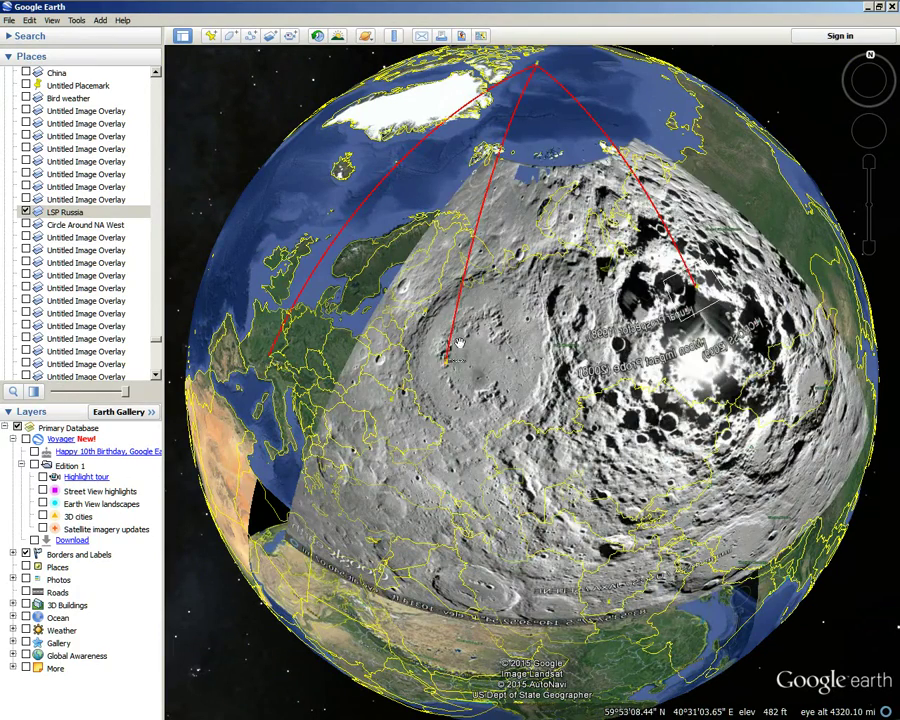
{"action": "left_click_drag", "start_coordinate": [595, 586], "coordinate": [392, 441]}
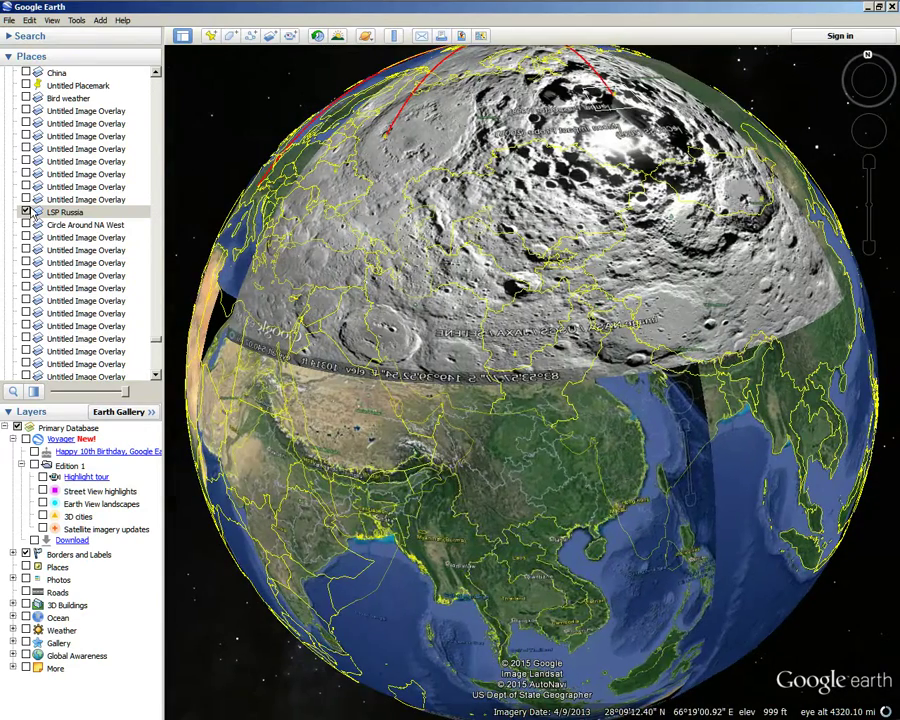
Hide the LSP Russia overlay and the remaining visible untitled image overlay near the end of the saved places.
{"action": "left_click", "coordinate": [25, 212]}
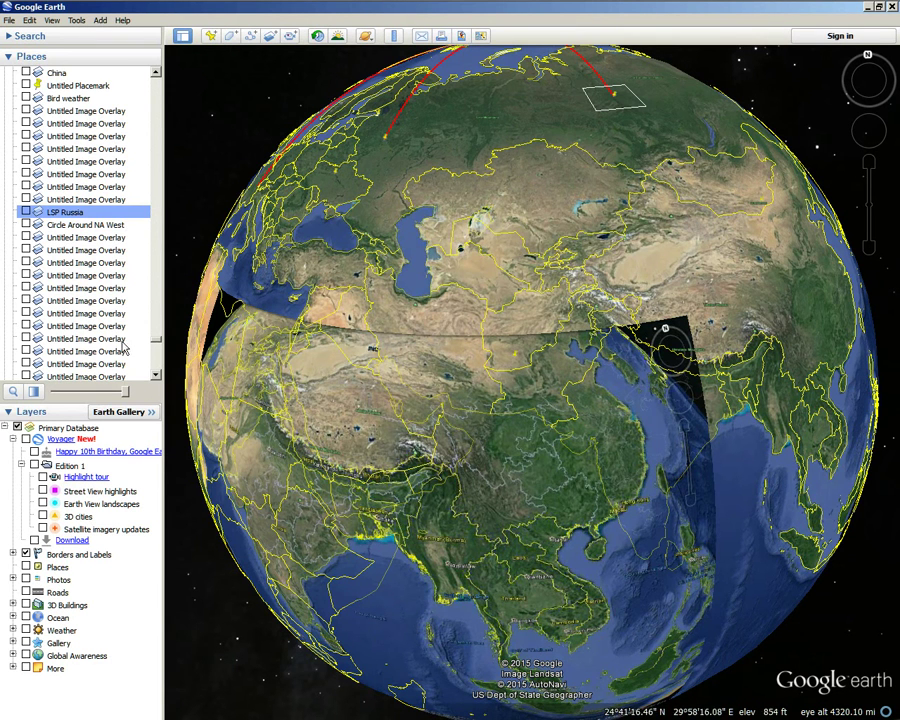
{"action": "scroll", "coordinate": [157, 342], "scroll_direction": "up", "scroll_amount": 8}
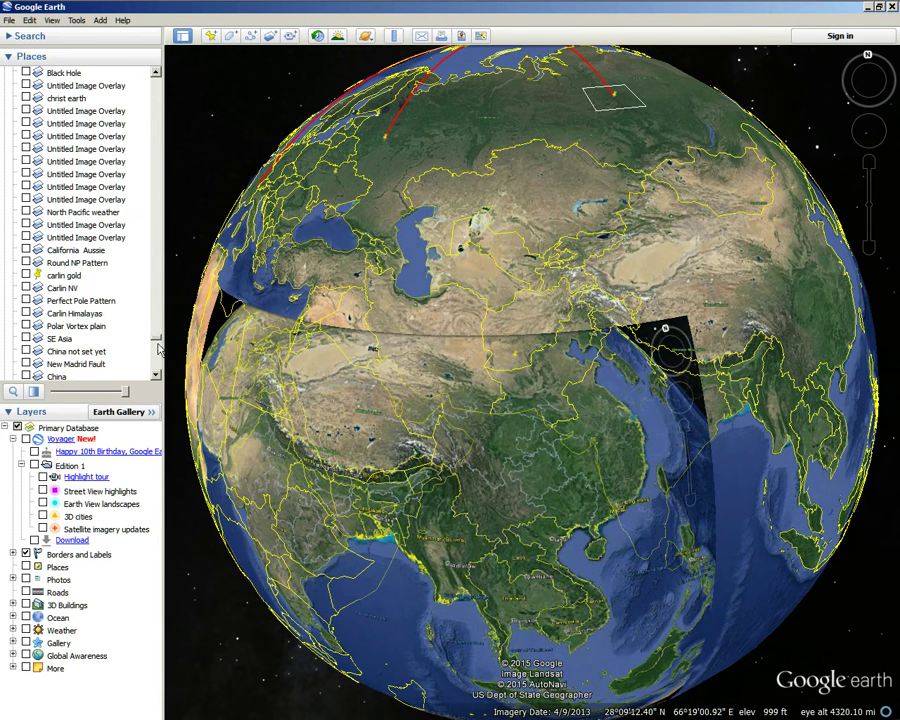
{"action": "scroll", "coordinate": [157, 342], "scroll_direction": "down", "scroll_amount": 10}
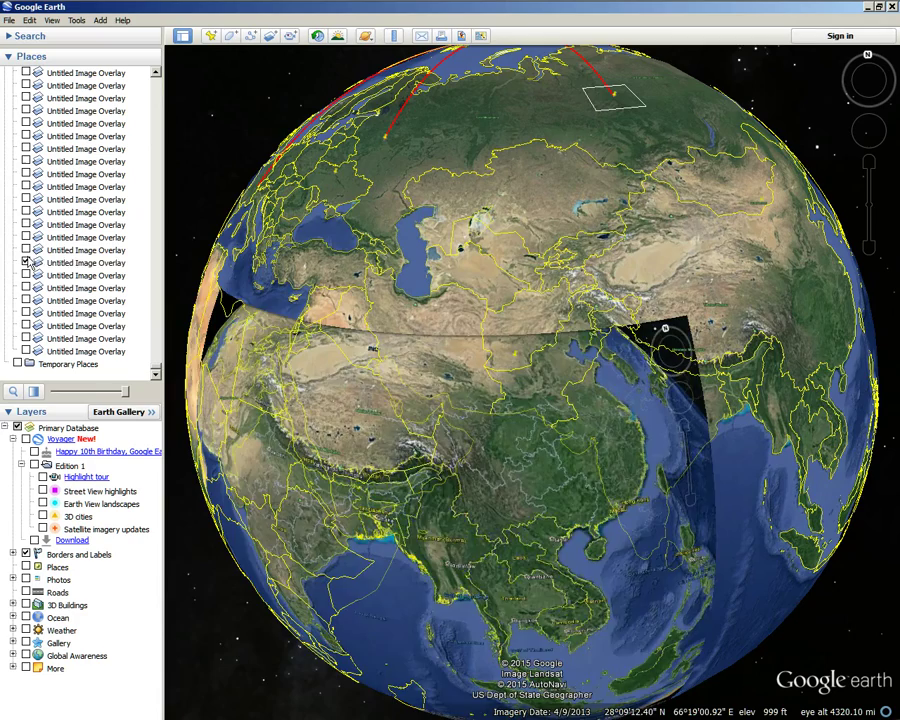
{"action": "left_click", "coordinate": [27, 261]}
Examine the uncovered terrain between the Moscow and Podkamennaya Tunguska River placemarks, at regional and globe scale.
{"action": "left_click_drag", "start_coordinate": [373, 299], "coordinate": [672, 474]}
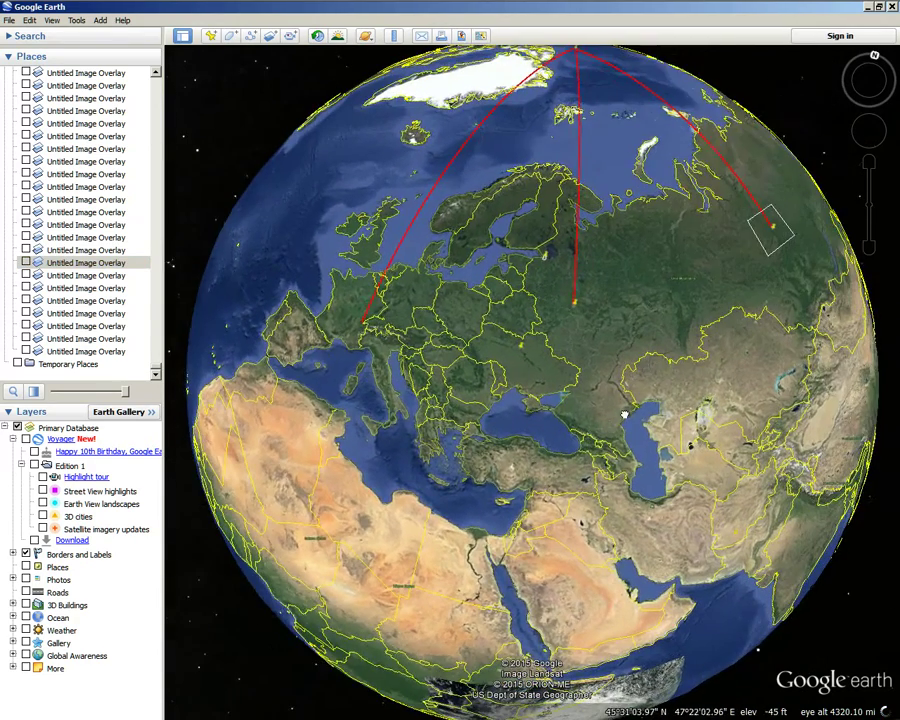
{"action": "left_click_drag", "start_coordinate": [815, 345], "coordinate": [726, 476]}
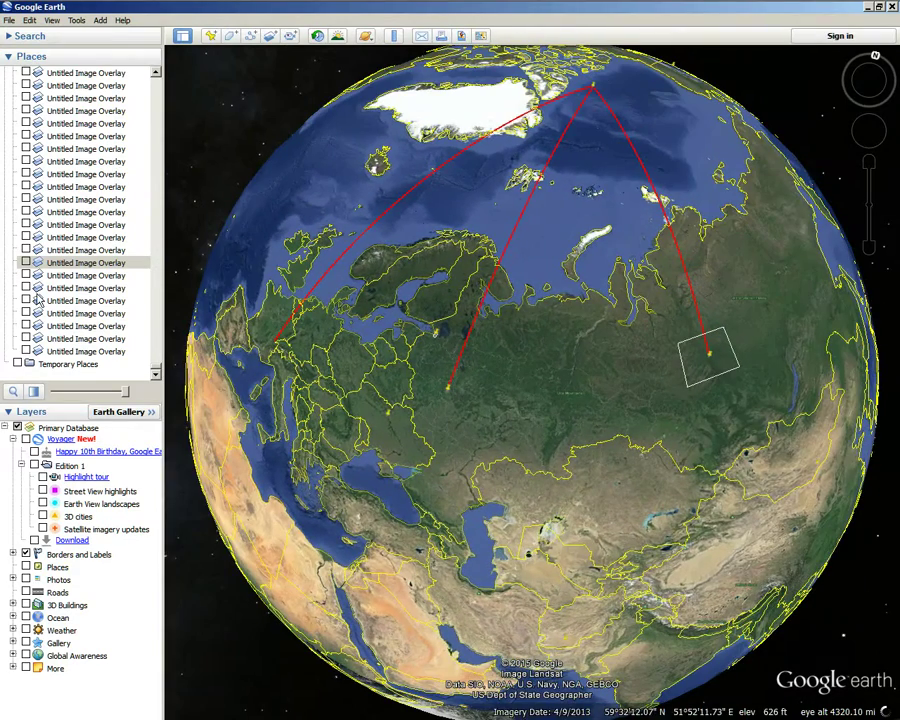
{"action": "double_click", "coordinate": [532, 377]}
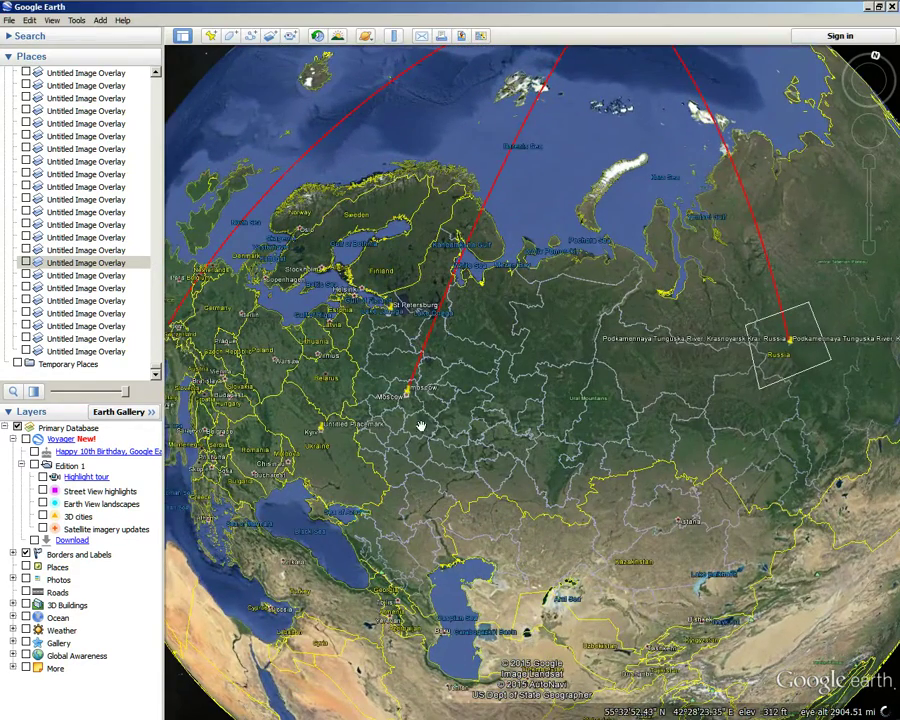
{"action": "left_click_drag", "start_coordinate": [421, 426], "coordinate": [601, 376]}
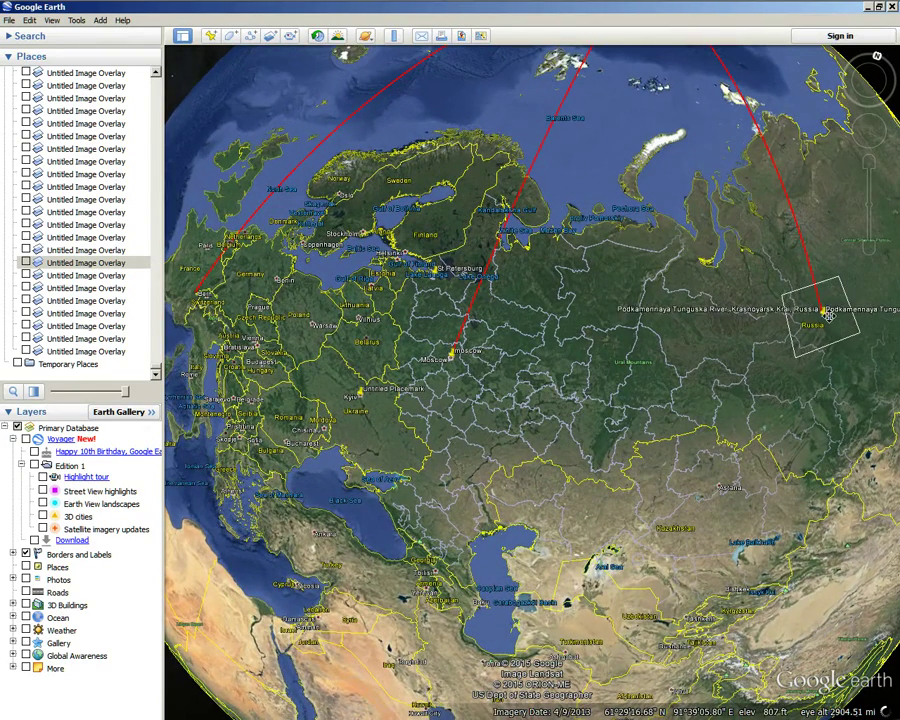
{"action": "scroll", "coordinate": [762, 389], "scroll_direction": "down", "scroll_amount": 3}
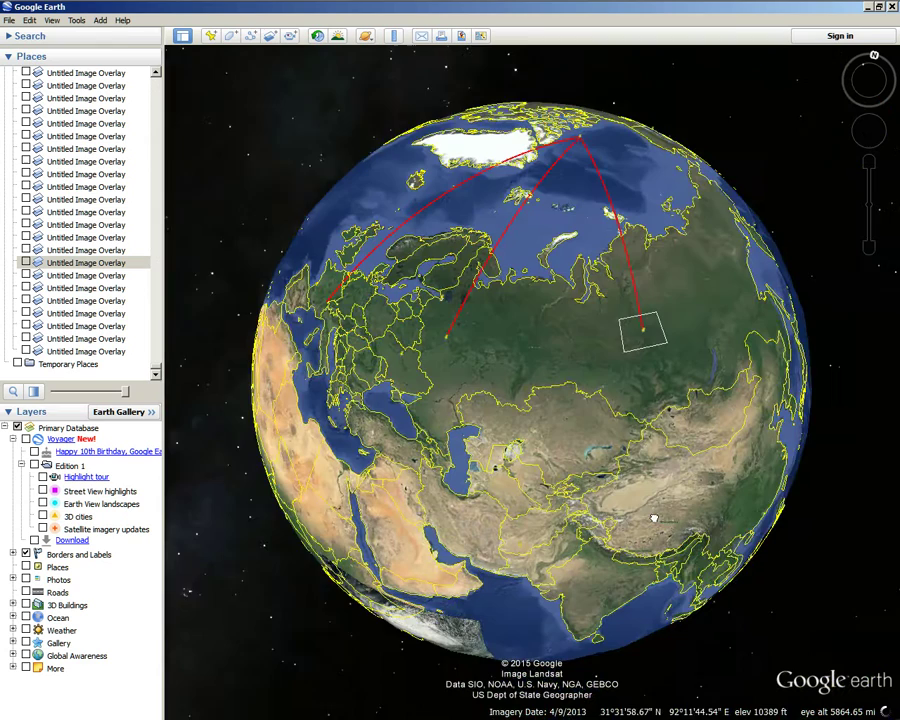
Measure a Ruler line from just west of Moscow across Europe to northwest Africa and close the Ruler.
{"action": "left_click", "coordinate": [393, 37]}
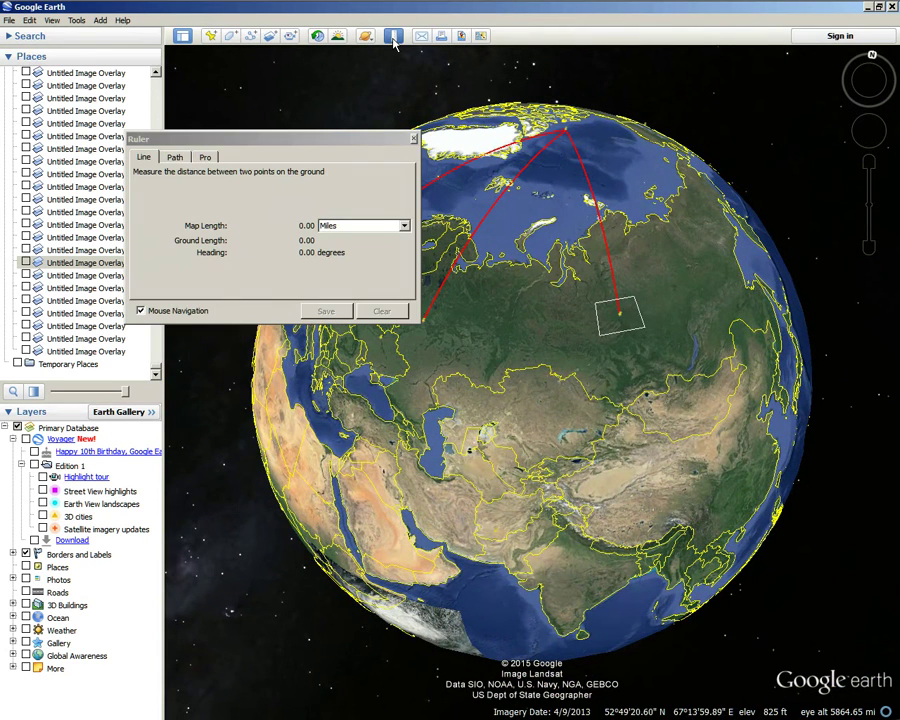
{"action": "left_click", "coordinate": [415, 140]}
{"action": "left_click", "coordinate": [393, 37]}
{"action": "left_click_drag", "start_coordinate": [404, 425], "coordinate": [494, 475]}
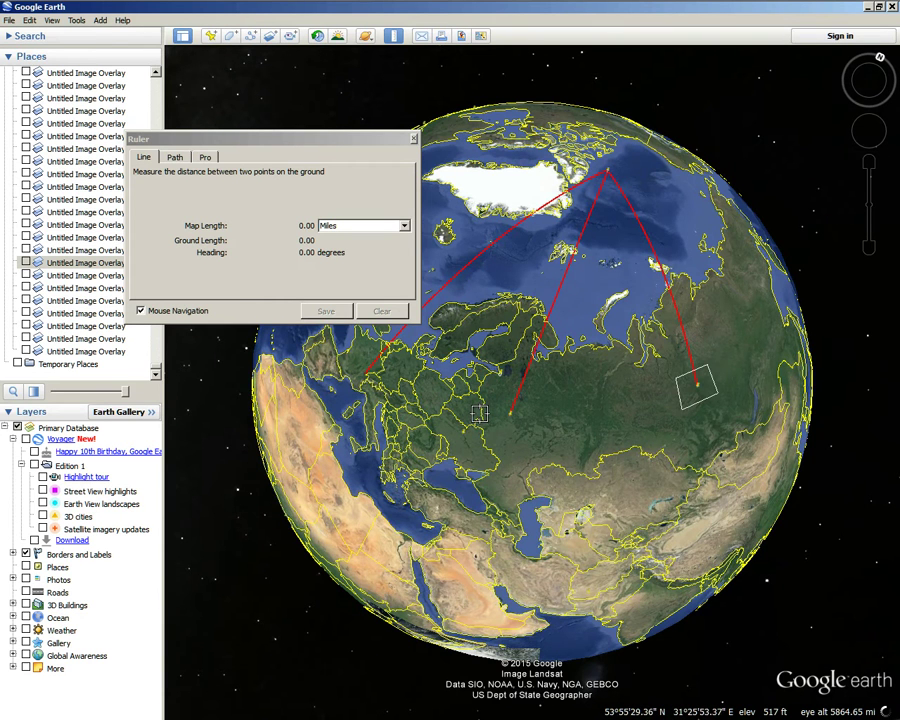
{"action": "left_click", "coordinate": [481, 412]}
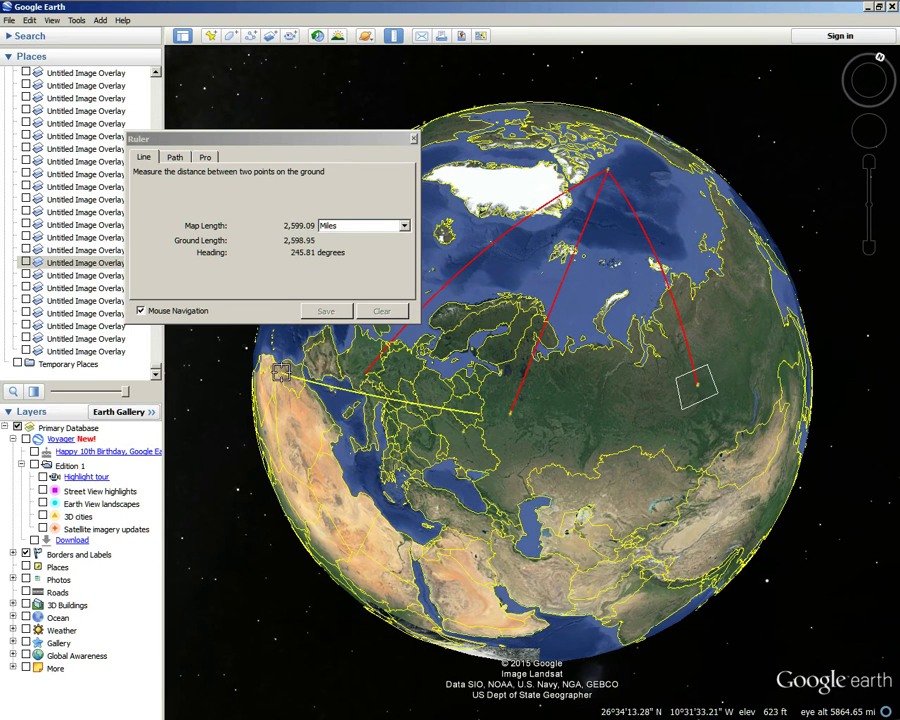
{"action": "left_click", "coordinate": [414, 141]}
Find the LSP Russia overlay among the saved places and show it on the globe again.
{"action": "scroll", "coordinate": [156, 346], "scroll_direction": "up", "scroll_amount": 3}
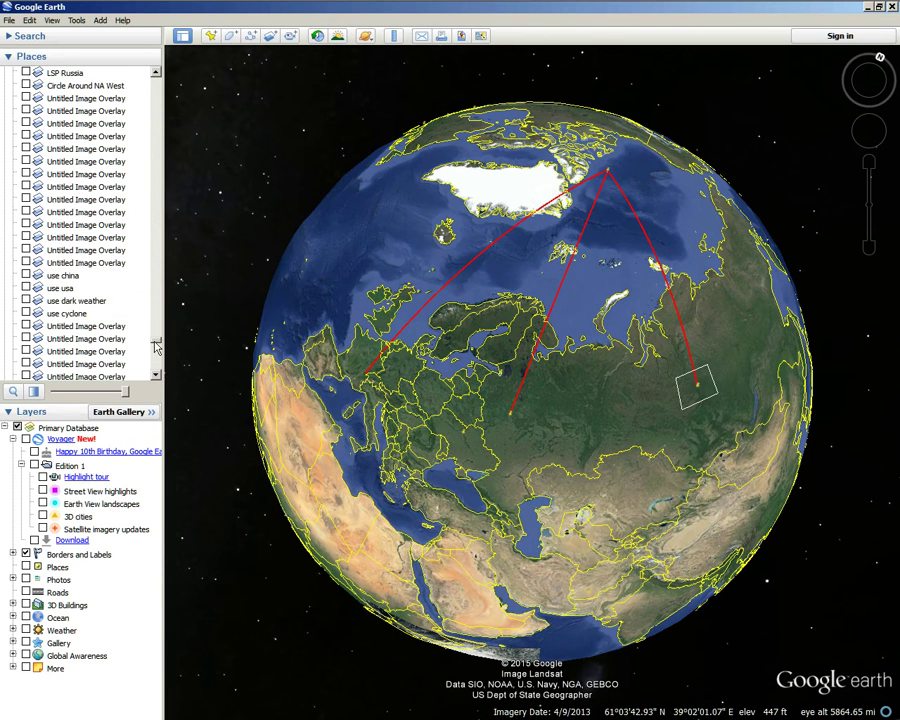
{"action": "scroll", "coordinate": [156, 346], "scroll_direction": "down", "scroll_amount": 5}
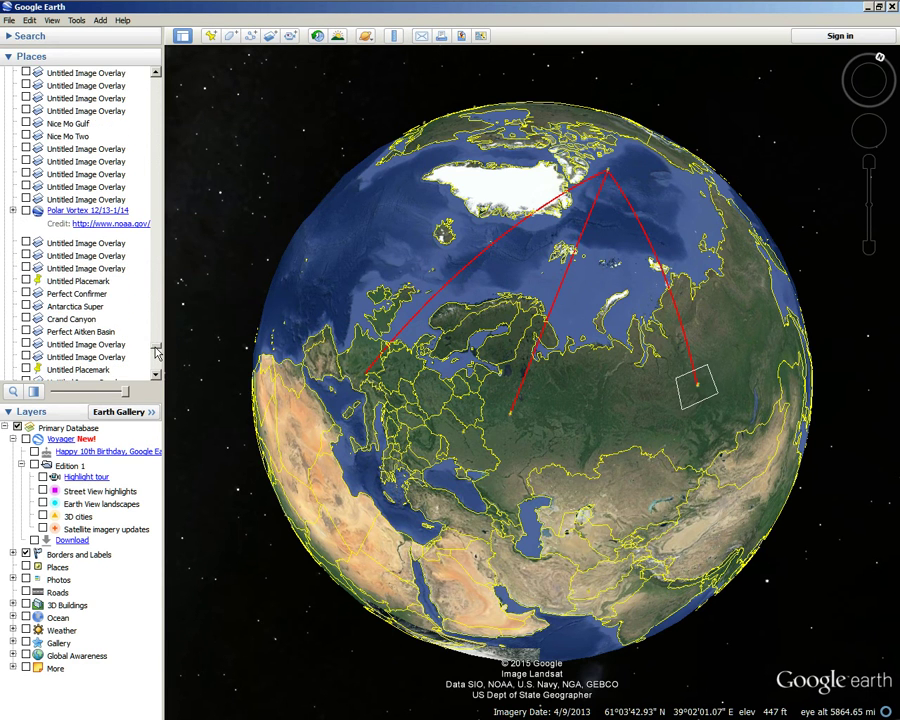
{"action": "scroll", "coordinate": [156, 350], "scroll_direction": "up", "scroll_amount": 8}
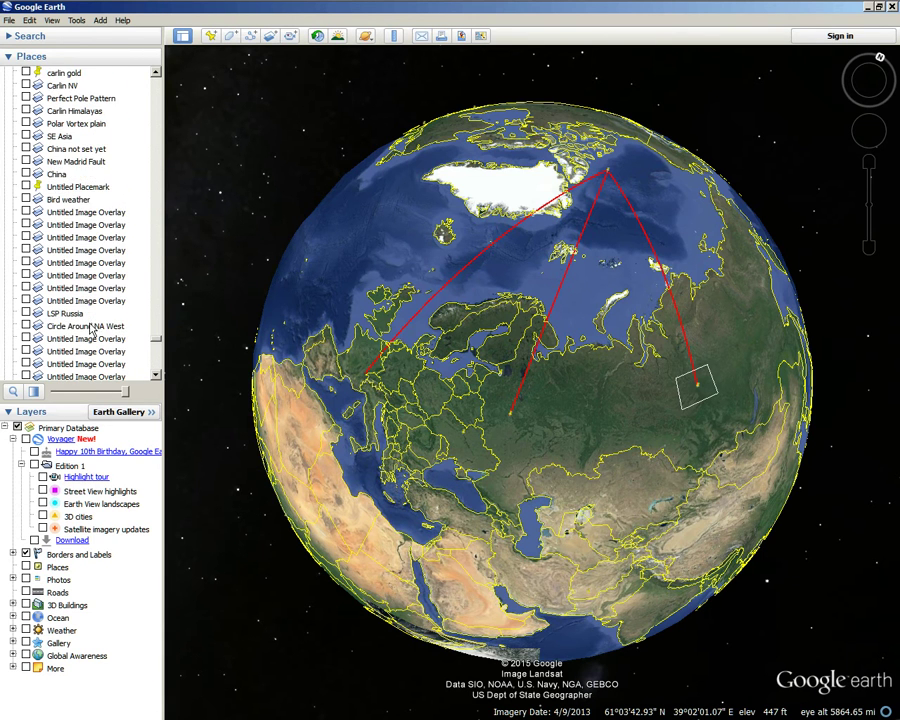
{"action": "scroll", "coordinate": [92, 329], "scroll_direction": "up", "scroll_amount": 8}
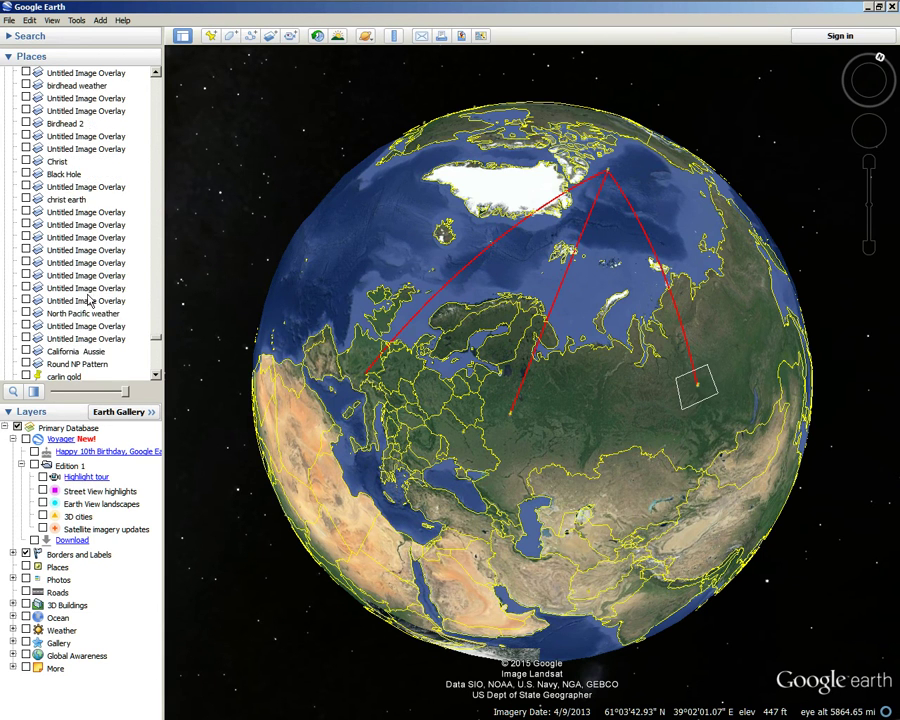
{"action": "scroll", "coordinate": [88, 300], "scroll_direction": "up", "scroll_amount": 7}
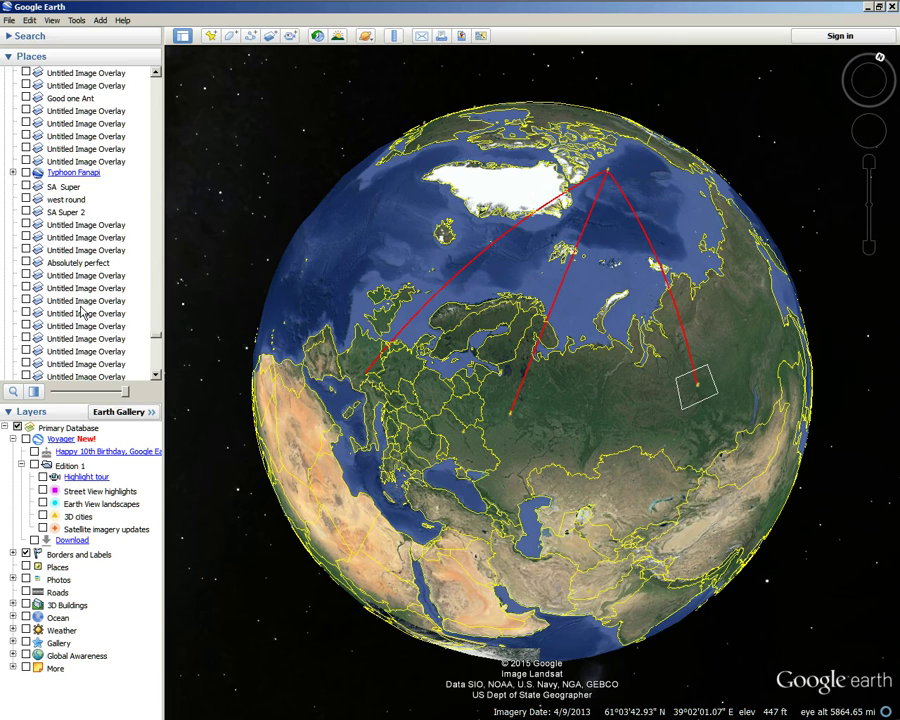
{"action": "scroll", "coordinate": [83, 313], "scroll_direction": "up", "scroll_amount": 4}
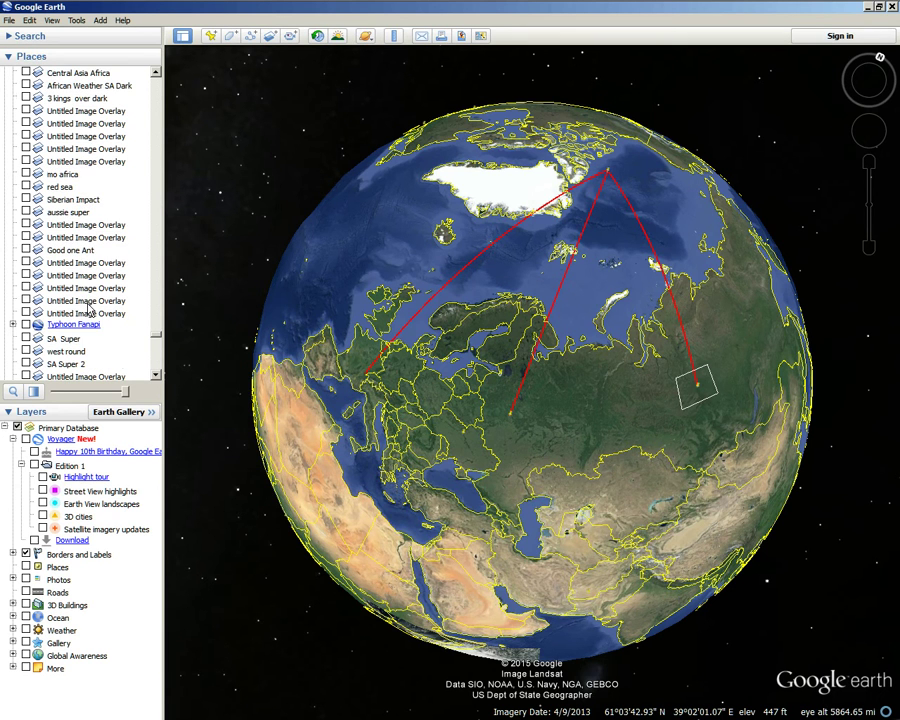
{"action": "scroll", "coordinate": [88, 310], "scroll_direction": "up", "scroll_amount": 8}
{"action": "scroll", "coordinate": [97, 274], "scroll_direction": "down", "scroll_amount": 6}
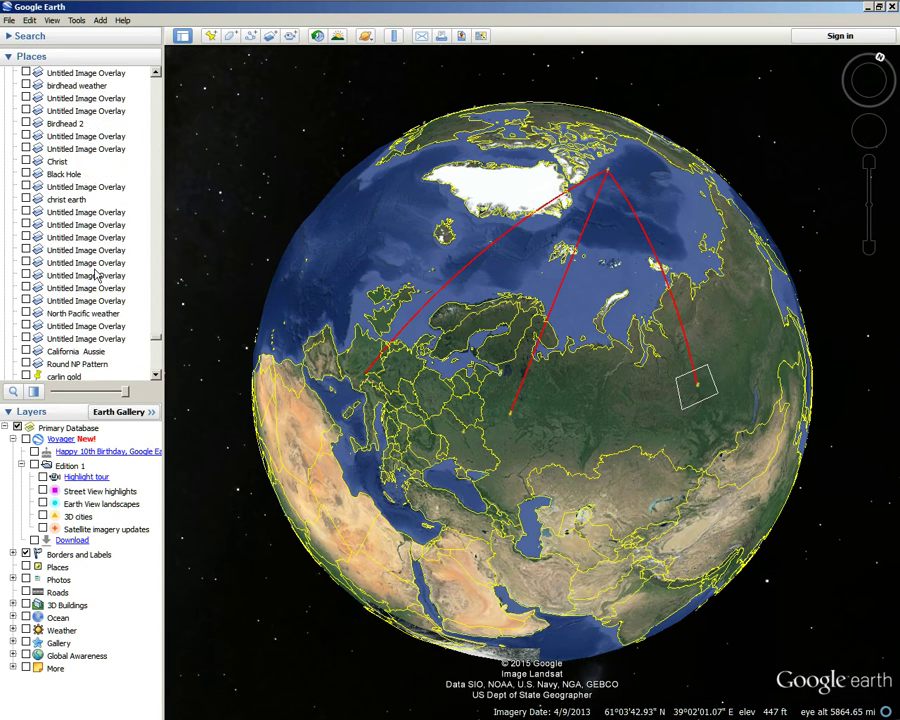
{"action": "scroll", "coordinate": [97, 278], "scroll_direction": "down", "scroll_amount": 1}
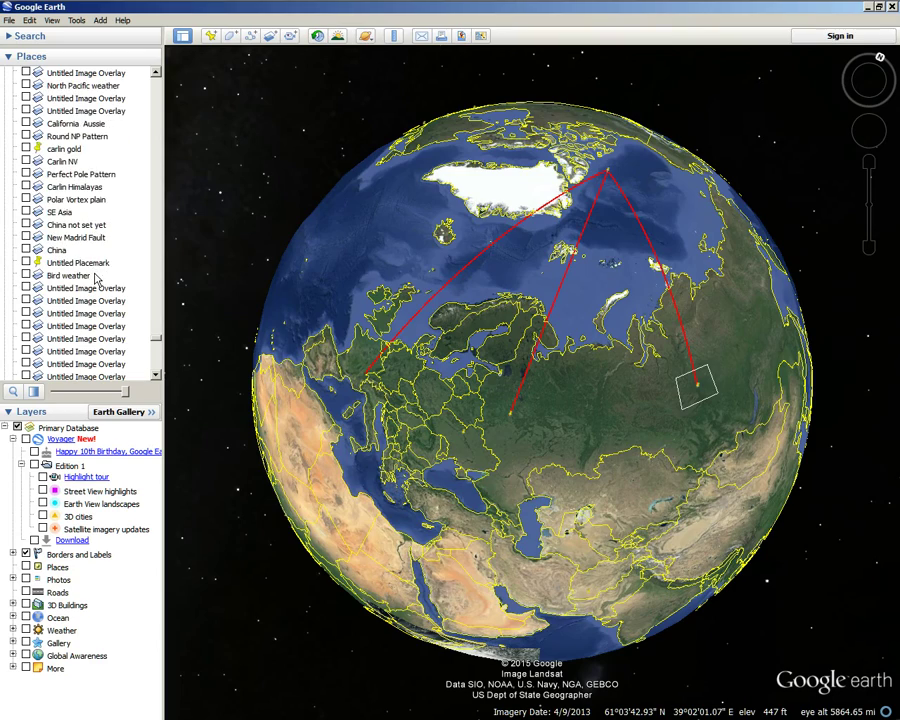
{"action": "scroll", "coordinate": [97, 278], "scroll_direction": "down", "scroll_amount": 5}
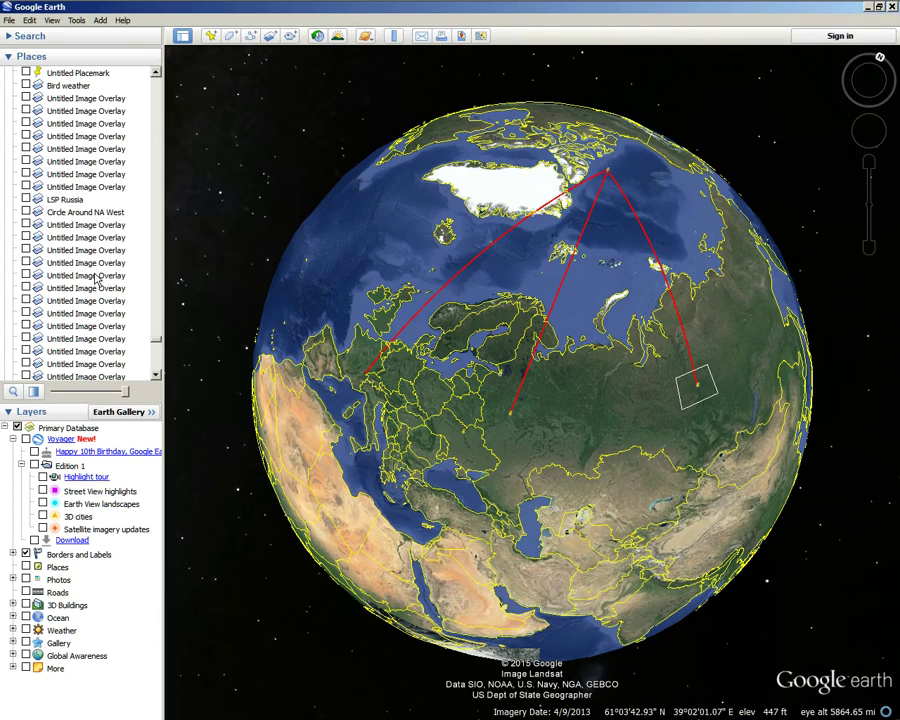
{"action": "left_click", "coordinate": [26, 199]}
Measure a Ruler line from the overlay's eastern side westward across Russia to the globe's far edge and close the Ruler.
{"action": "left_click_drag", "start_coordinate": [777, 466], "coordinate": [707, 428]}
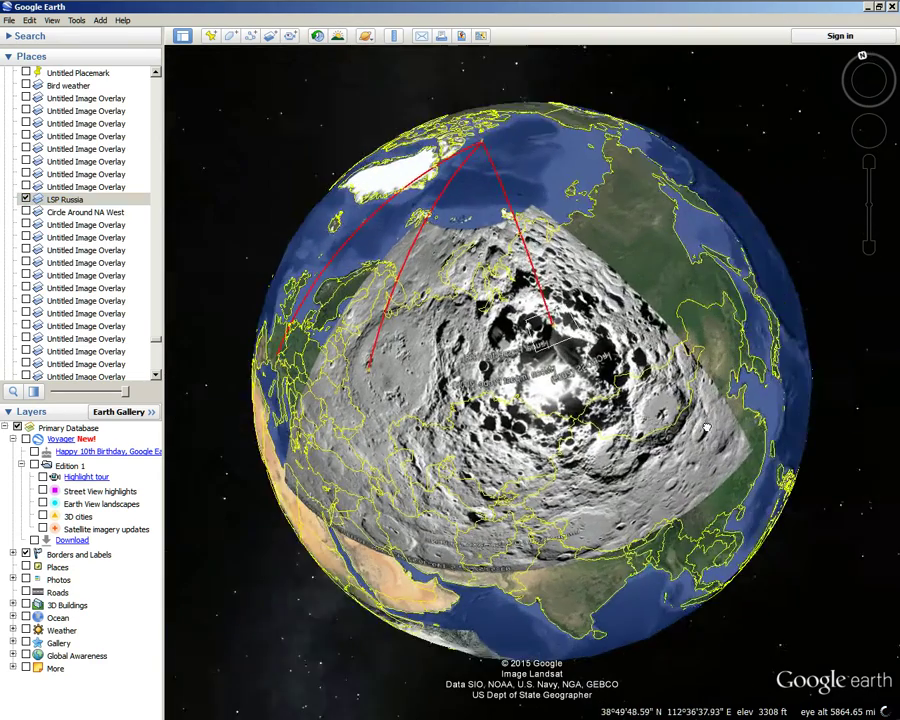
{"action": "left_click_drag", "start_coordinate": [797, 275], "coordinate": [808, 306]}
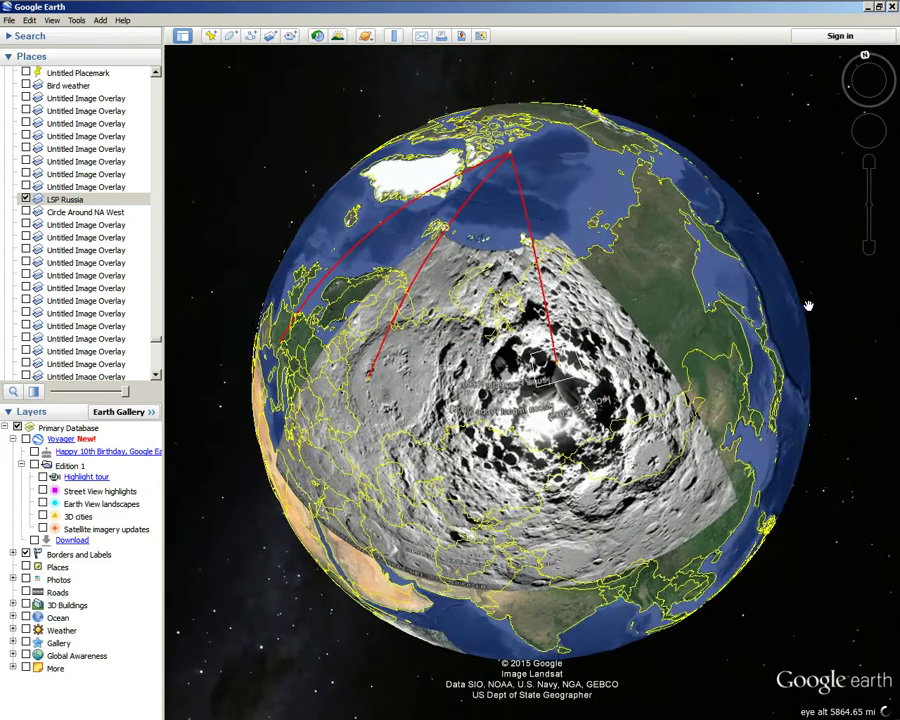
{"action": "left_click", "coordinate": [394, 37]}
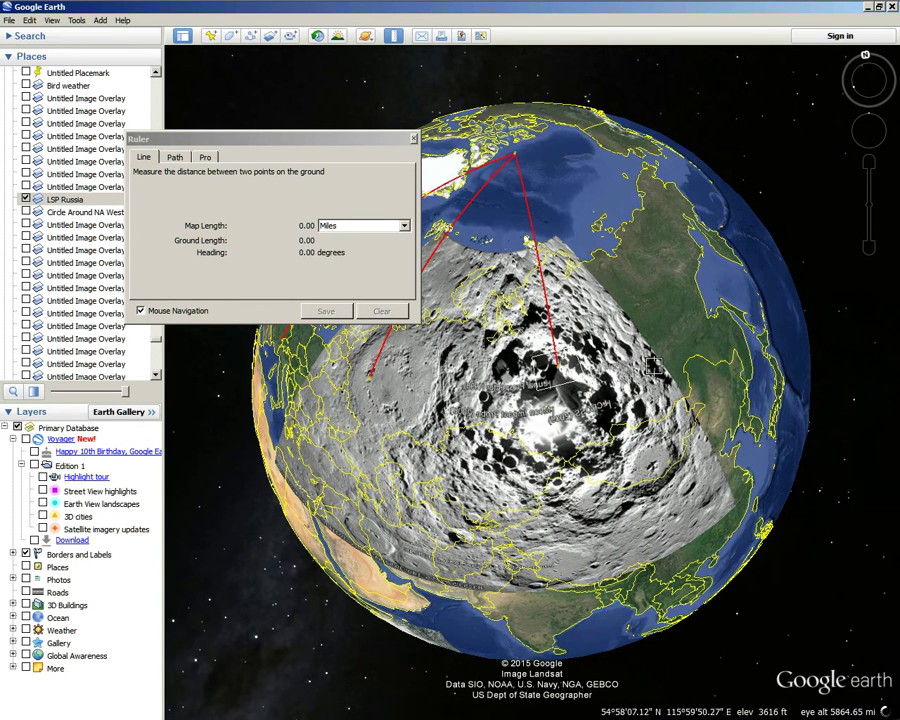
{"action": "left_click", "coordinate": [655, 366]}
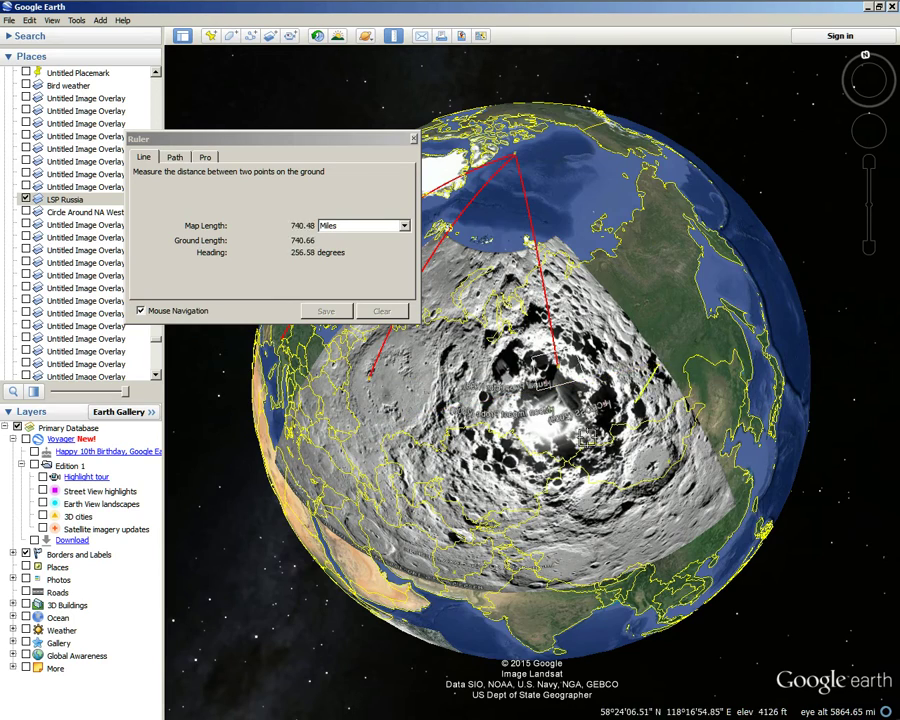
{"action": "scroll", "coordinate": [620, 420], "scroll_direction": "down", "scroll_amount": 5}
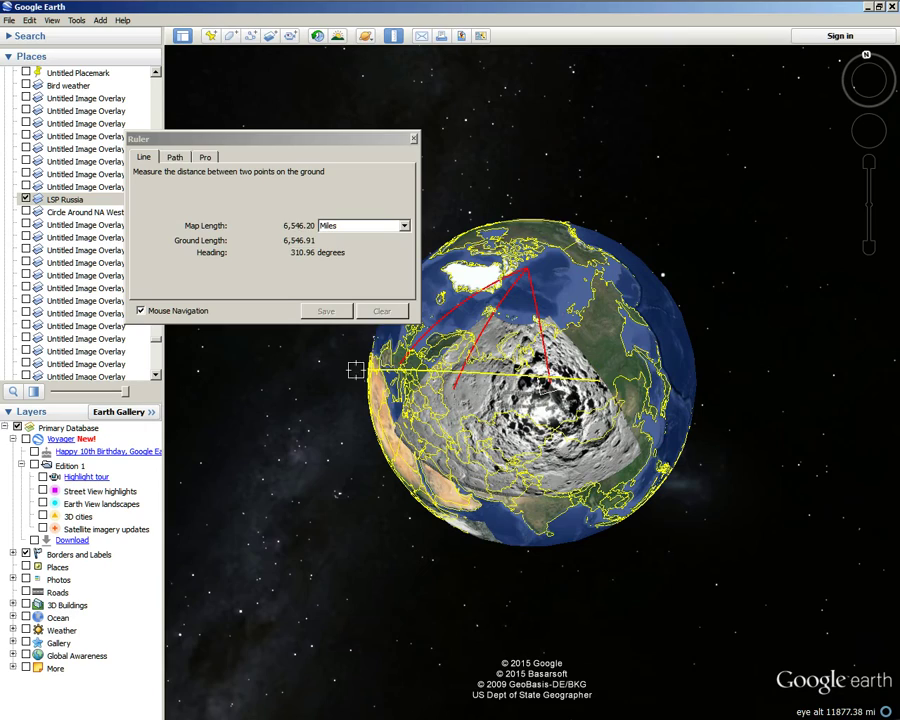
{"action": "left_click", "coordinate": [414, 140]}
Inspect the whole overlay against the ends of the three red lines over Europe, Moscow and Siberia.
{"action": "left_click_drag", "start_coordinate": [646, 432], "coordinate": [661, 416]}
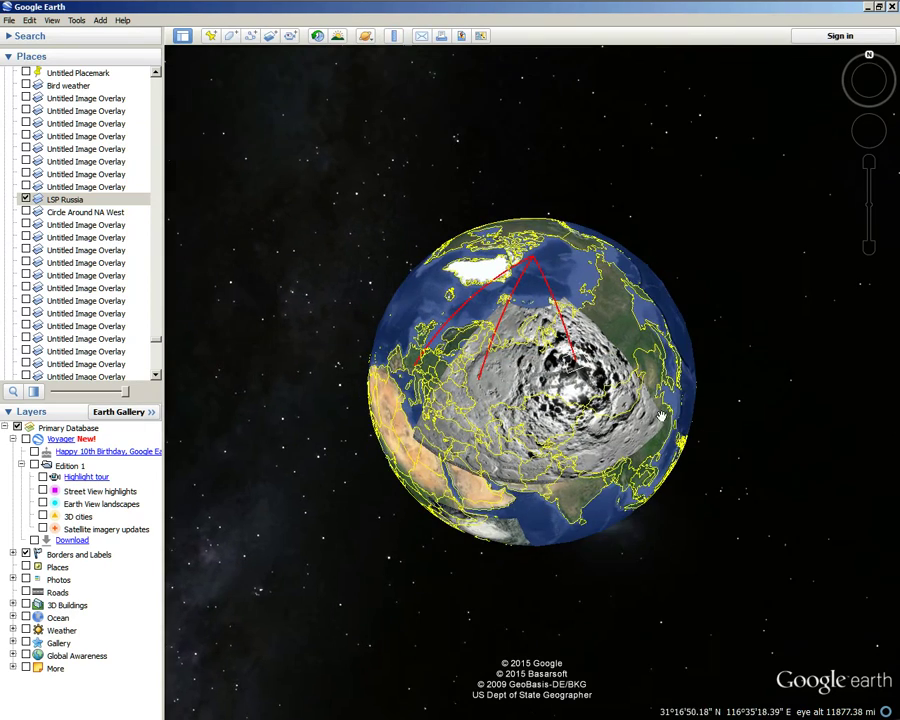
{"action": "scroll", "coordinate": [552, 332], "scroll_direction": "up", "scroll_amount": 3}
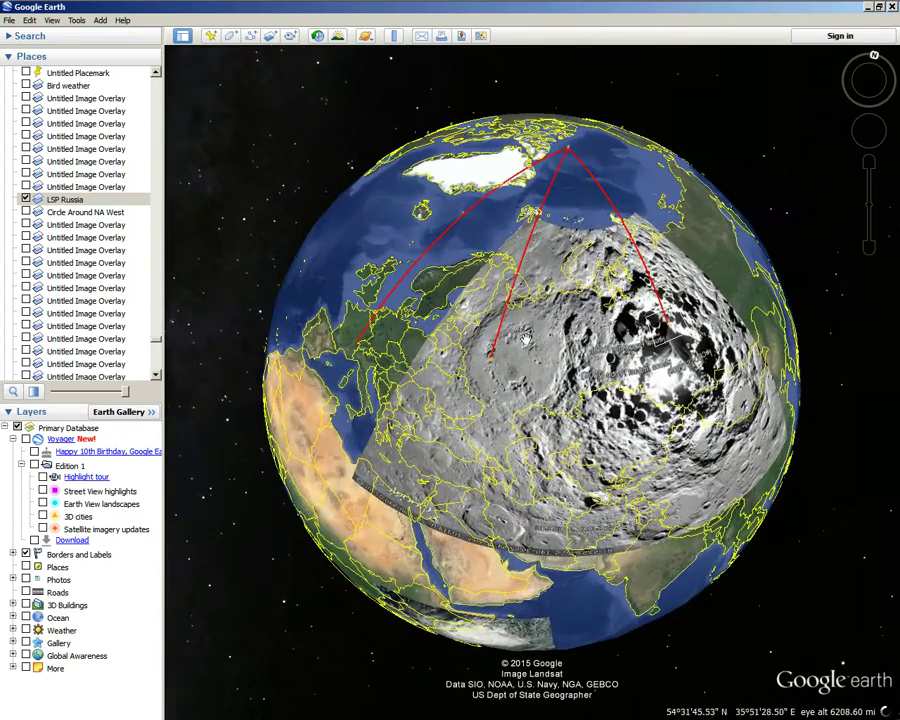
{"action": "left_click_drag", "start_coordinate": [494, 229], "coordinate": [441, 338]}
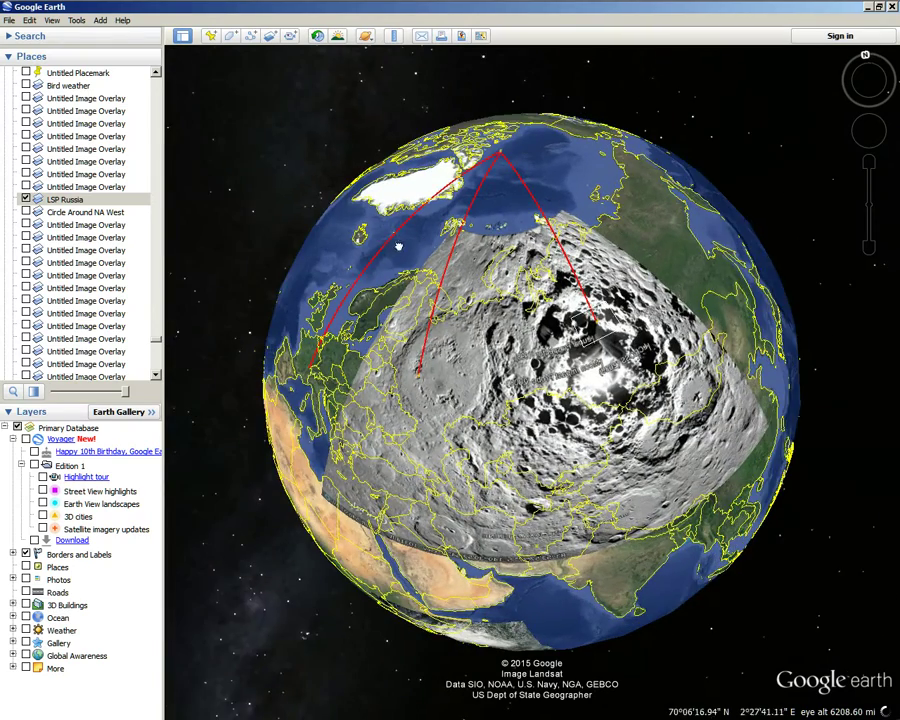
Fade the LSP Russia overlay to fully transparent to compare it with the terrain and red lines beneath, and restore its full opacity.
{"action": "left_click_drag", "start_coordinate": [398, 246], "coordinate": [435, 239]}
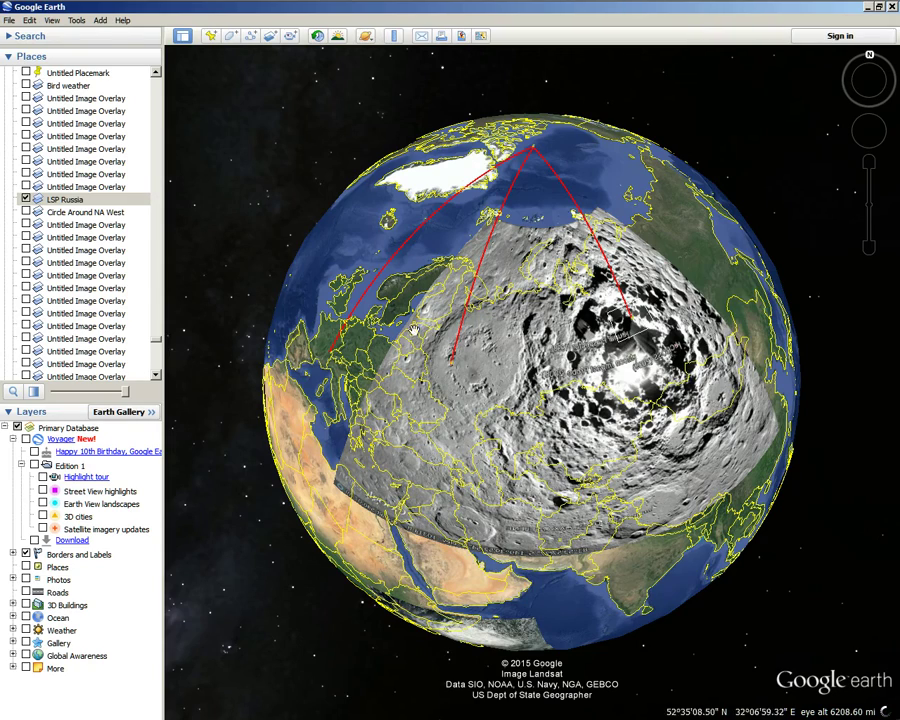
{"action": "scroll", "coordinate": [613, 430], "scroll_direction": "down", "scroll_amount": 5}
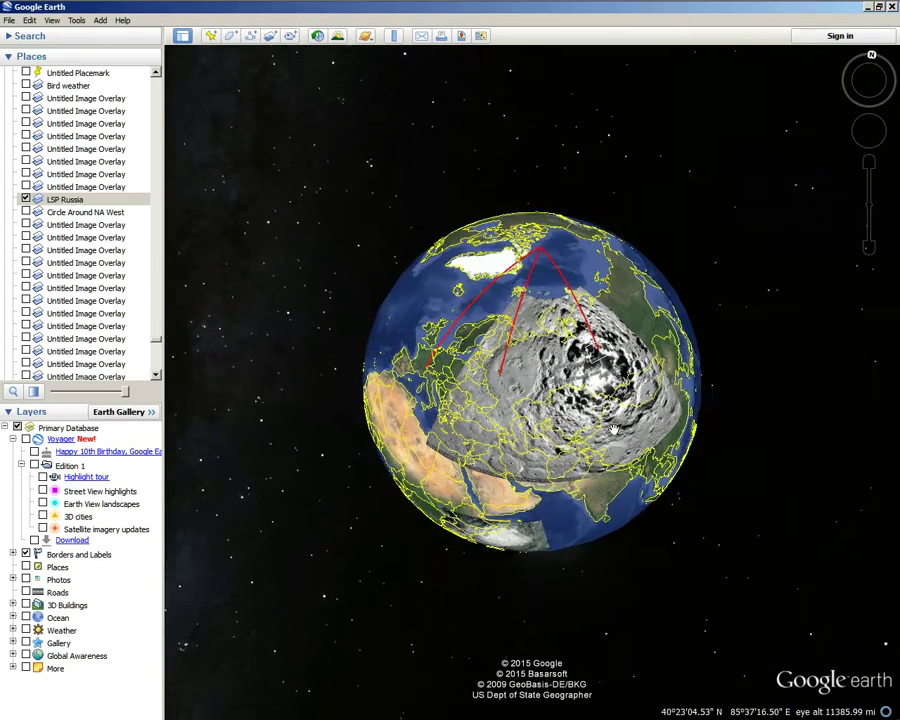
{"action": "mouse_move", "coordinate": [614, 430]}
{"action": "left_mouse_down"}
{"action": "mouse_move", "coordinate": [586, 424]}
{"action": "mouse_move", "coordinate": [600, 418]}
{"action": "left_mouse_up"}
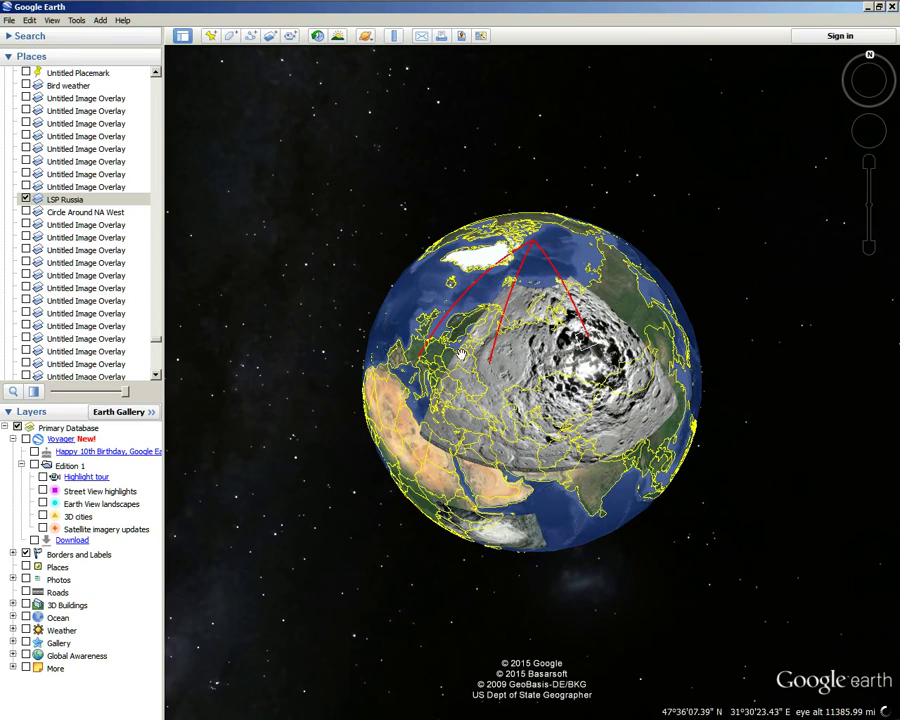
{"action": "scroll", "coordinate": [638, 354], "scroll_direction": "up", "scroll_amount": 3}
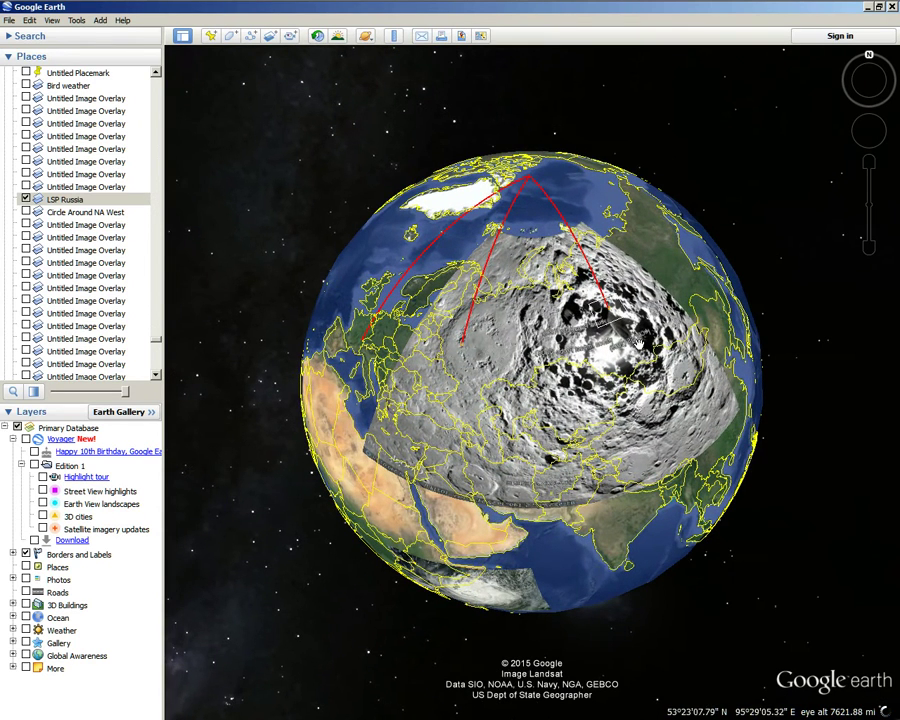
{"action": "left_click", "coordinate": [58, 200]}
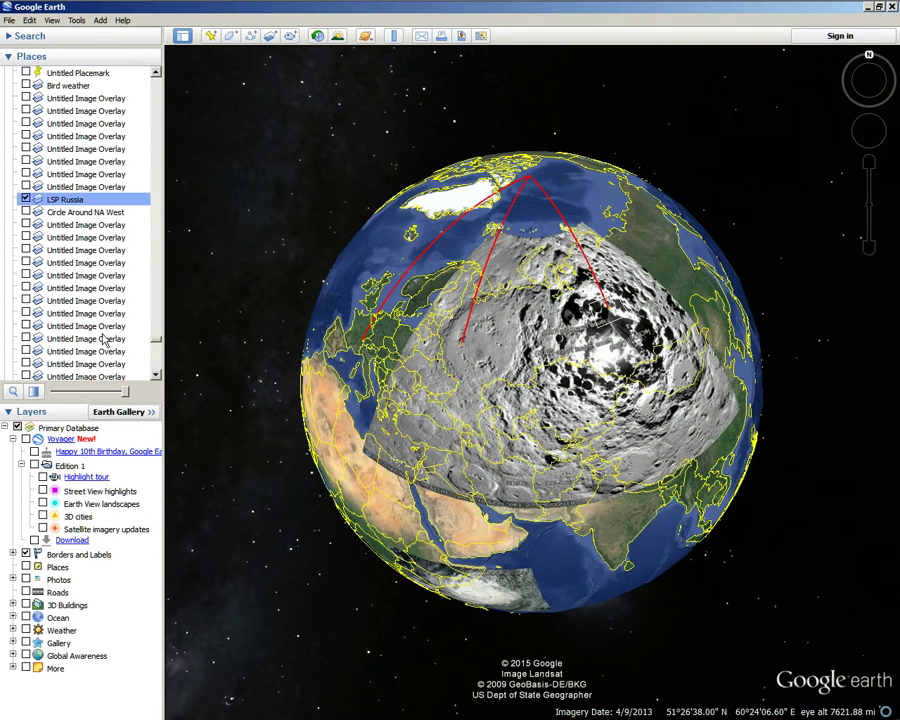
{"action": "left_click_drag", "start_coordinate": [125, 393], "coordinate": [10, 410]}
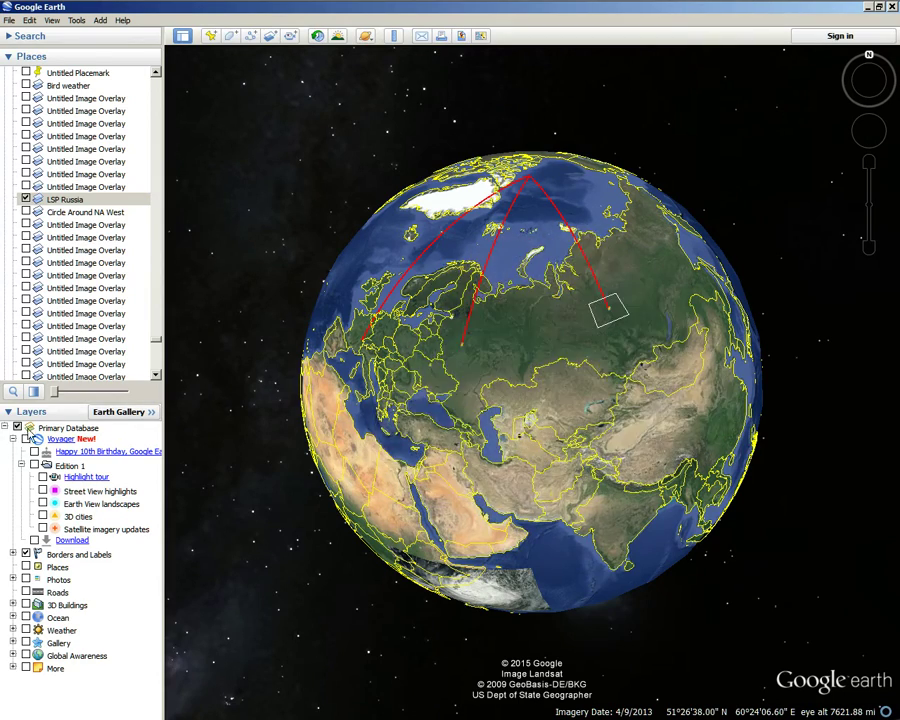
{"action": "left_click_drag", "start_coordinate": [28, 431], "coordinate": [414, 372]}
Examine the opaque overlay's eastern side over Mongolia and China and its western side over Europe and the Middle East.
{"action": "left_click_drag", "start_coordinate": [693, 438], "coordinate": [585, 452]}
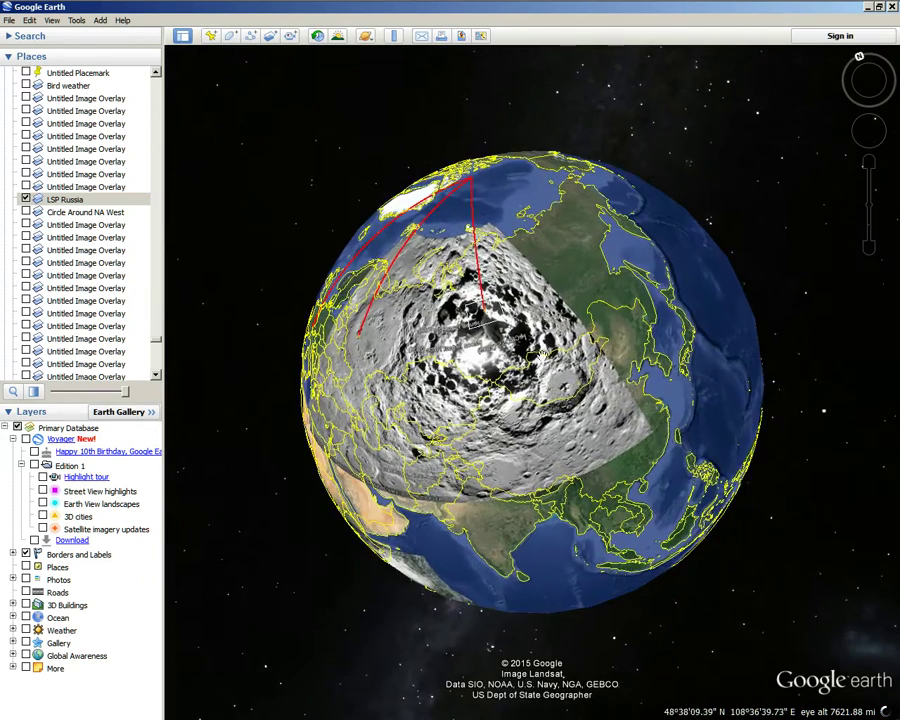
{"action": "left_click_drag", "start_coordinate": [125, 389], "coordinate": [126, 420]}
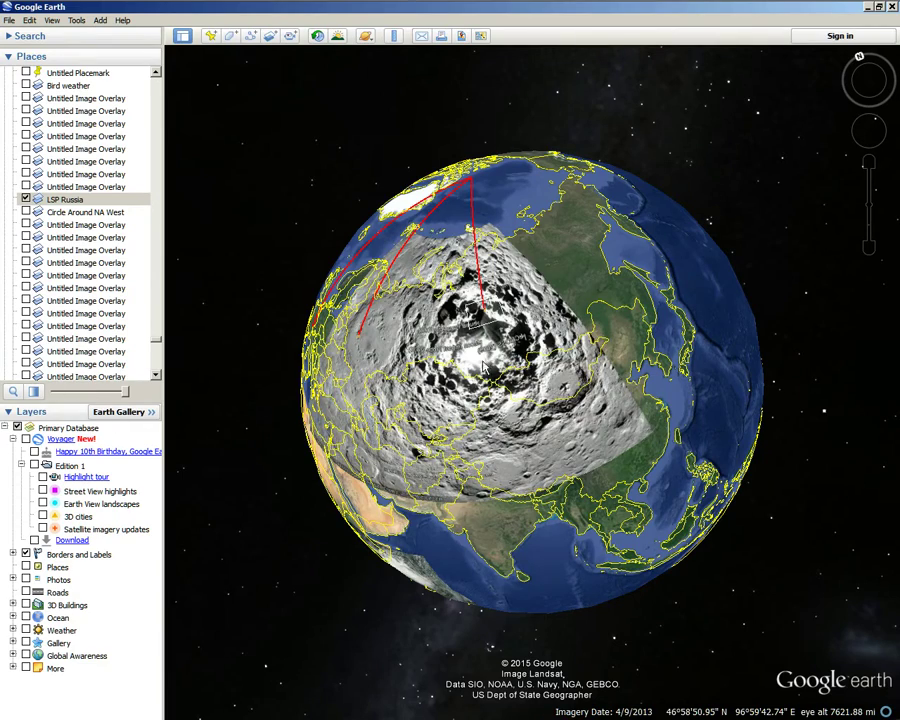
{"action": "left_click_drag", "start_coordinate": [474, 310], "coordinate": [568, 299]}
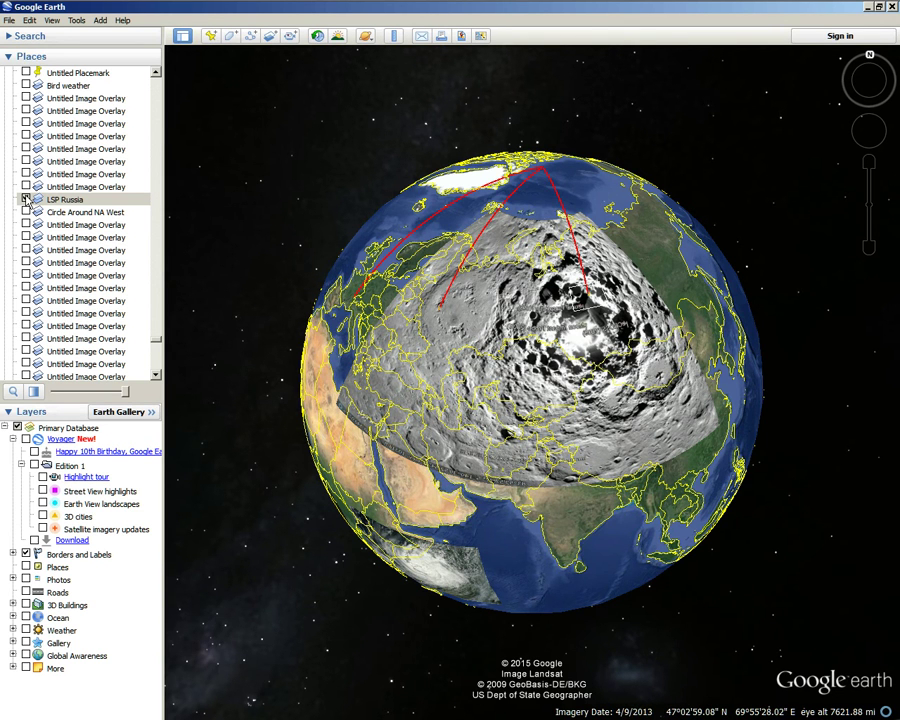
{"action": "left_click_drag", "start_coordinate": [357, 477], "coordinate": [408, 515]}
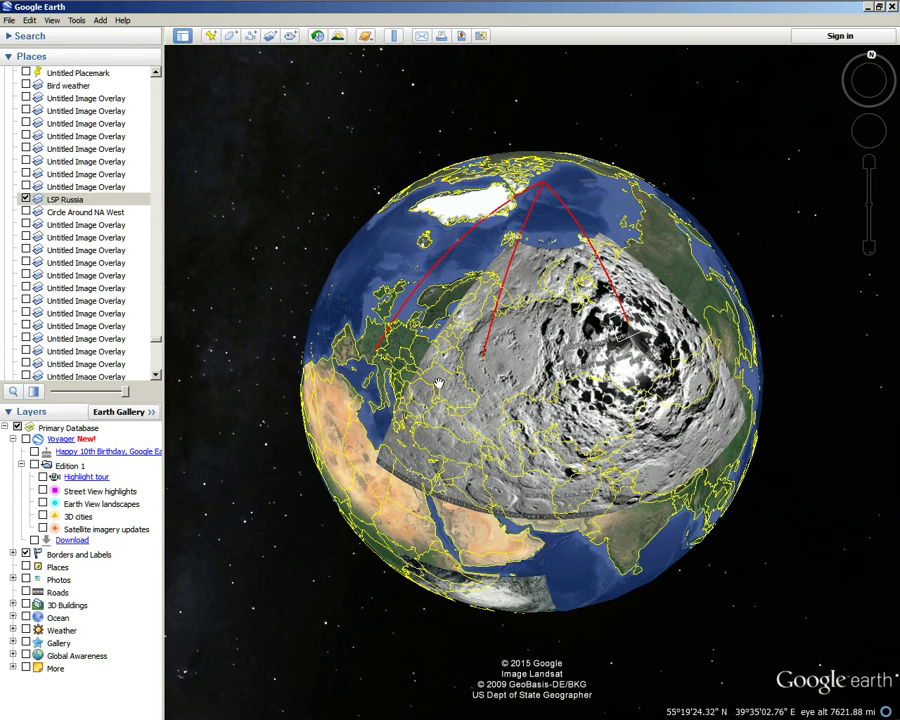
Measure the large crater near Moscow with Ruler lines in miles, west to east and north to south, and close the Ruler.
{"action": "left_click", "coordinate": [393, 35]}
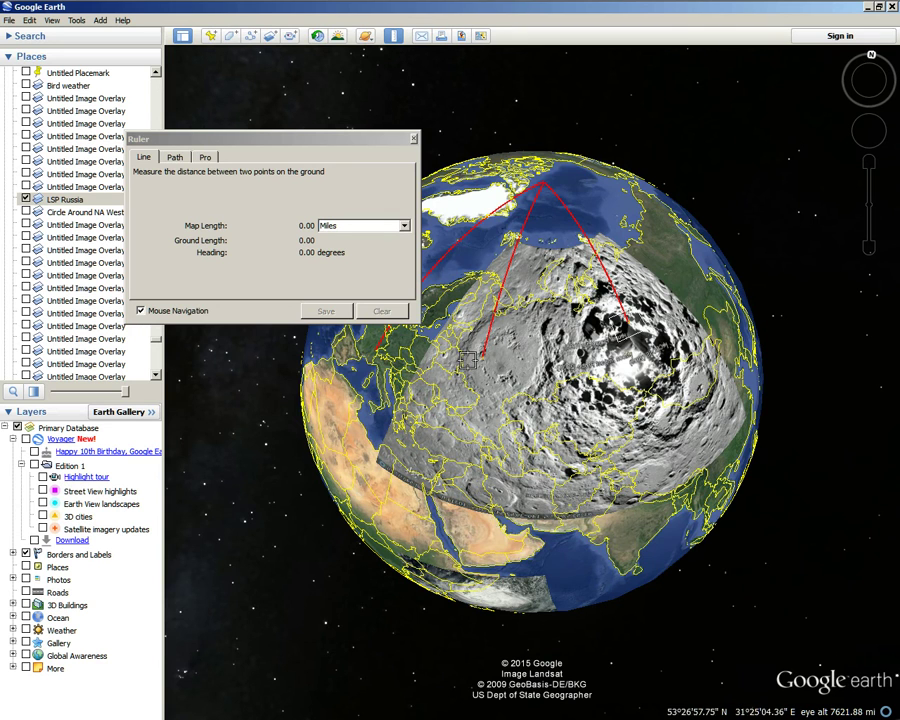
{"action": "left_click", "coordinate": [482, 355]}
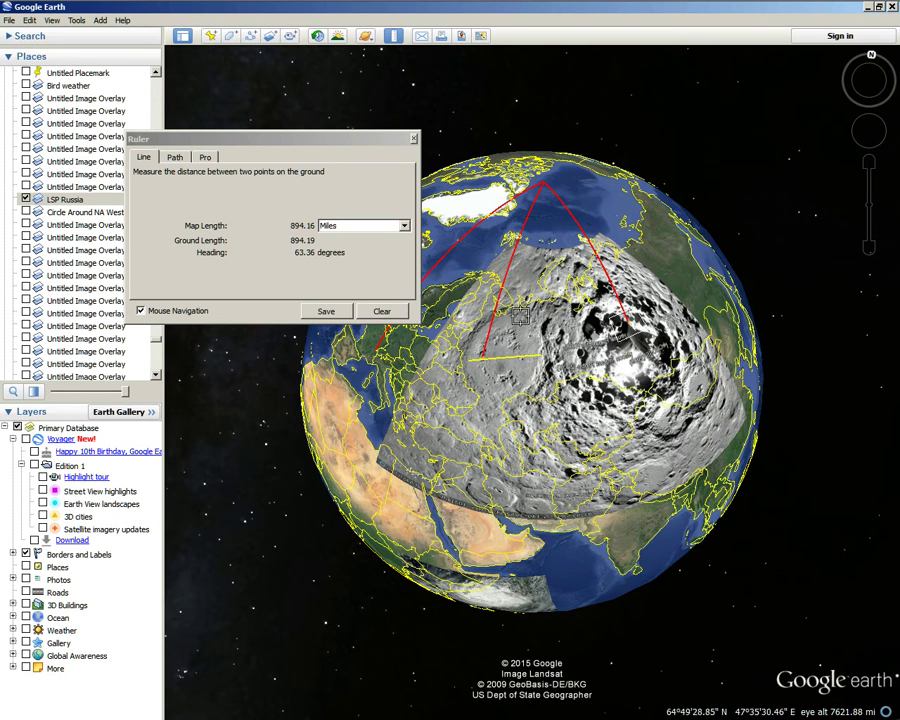
{"action": "left_click", "coordinate": [483, 387]}
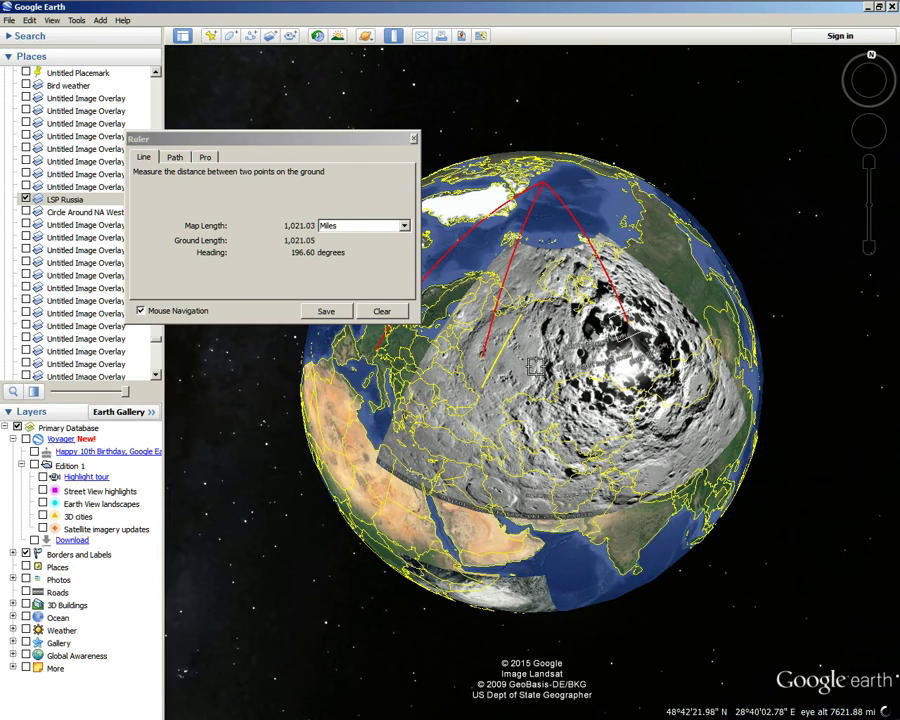
{"action": "scroll", "coordinate": [510, 345], "scroll_direction": "up", "scroll_amount": 2}
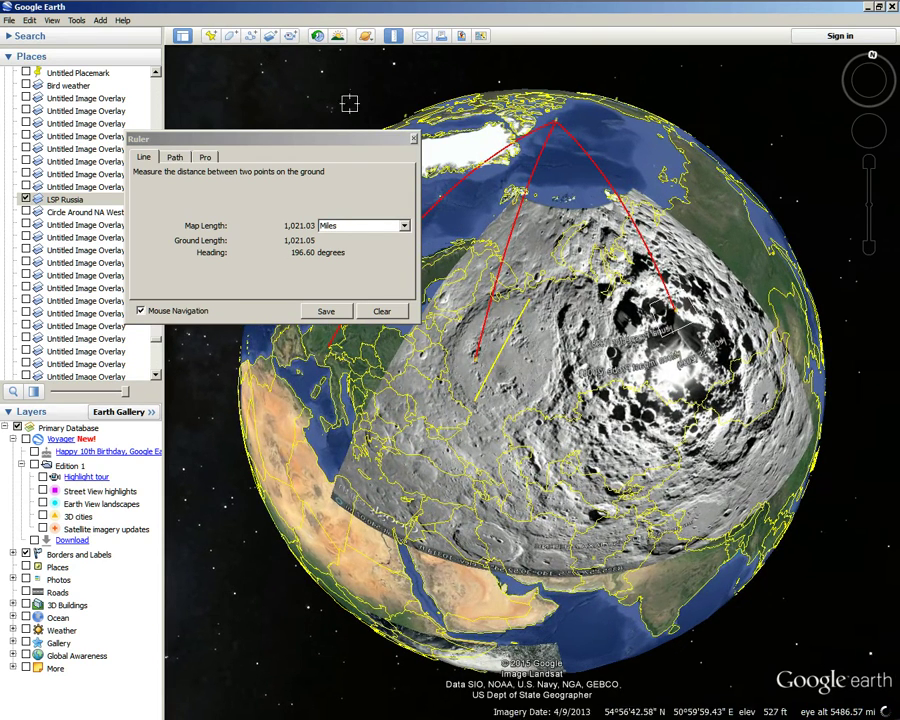
{"action": "left_click", "coordinate": [415, 141]}
{"action": "scroll", "coordinate": [530, 380], "scroll_direction": "down", "scroll_amount": 3}
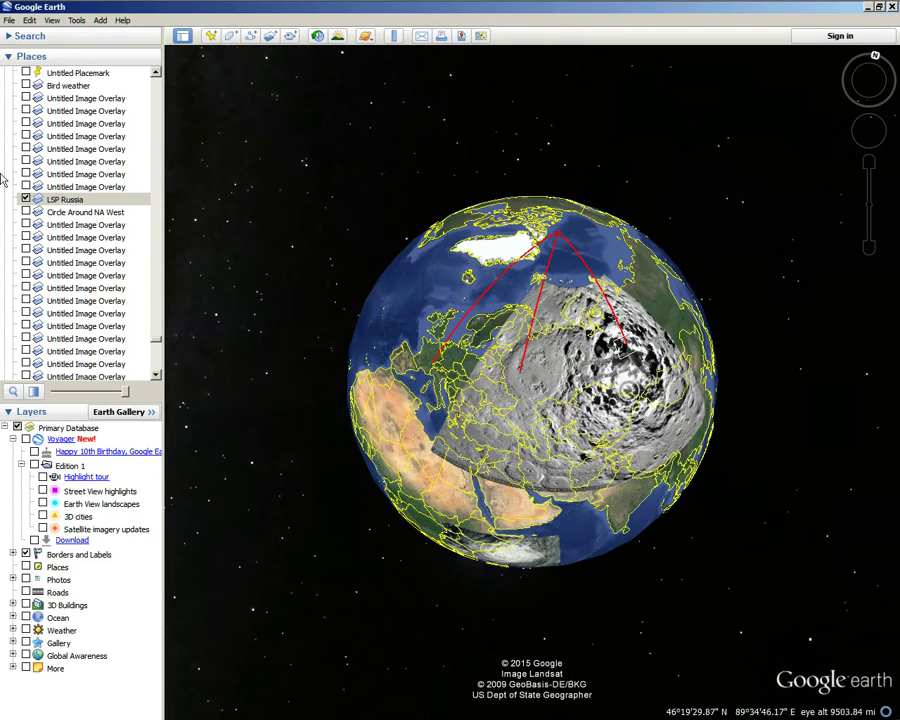